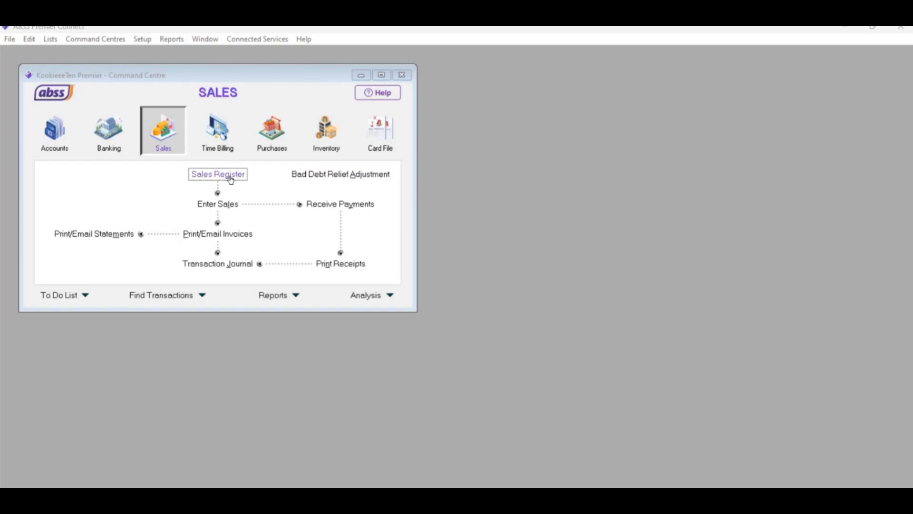
# Step: Open the Sales Register and review invoices 00000011 and 00000012, checking the Consolidate option on each before accepting it
pyautogui.click(223, 176)
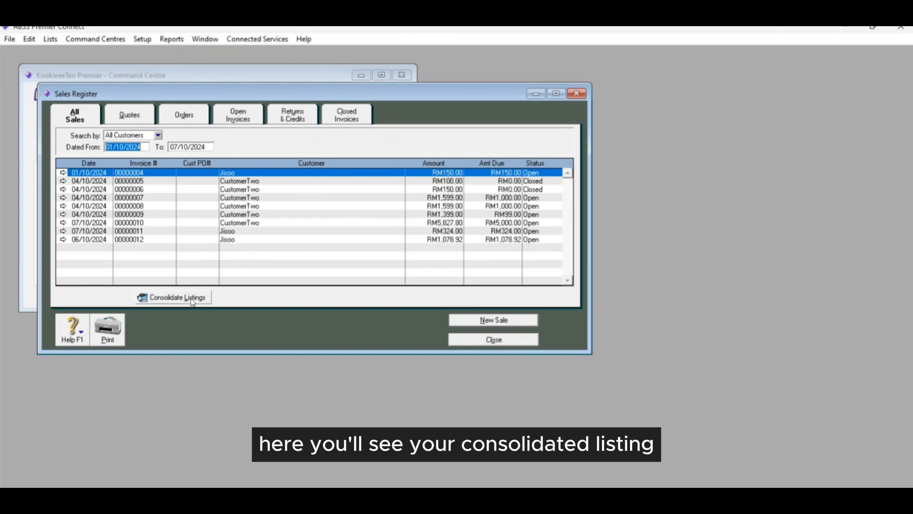
pyautogui.click(250, 232)
pyautogui.click(254, 240)
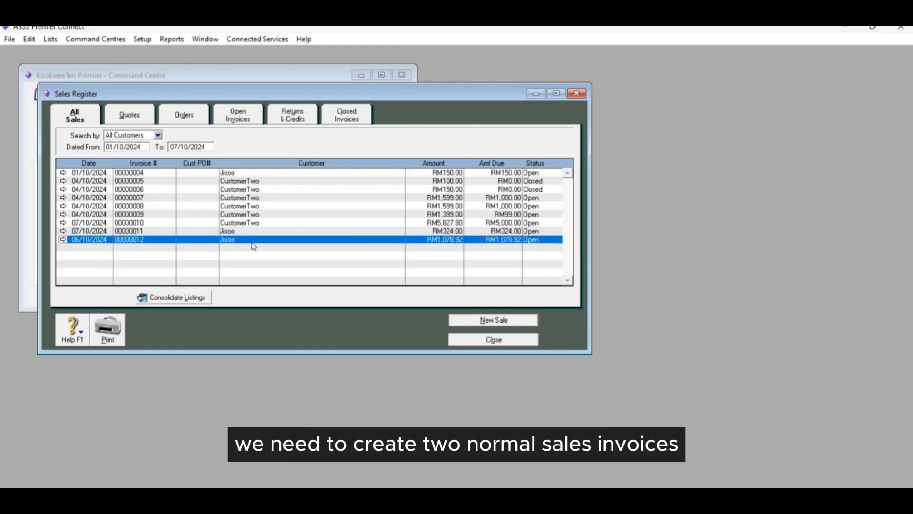
pyautogui.click(259, 233)
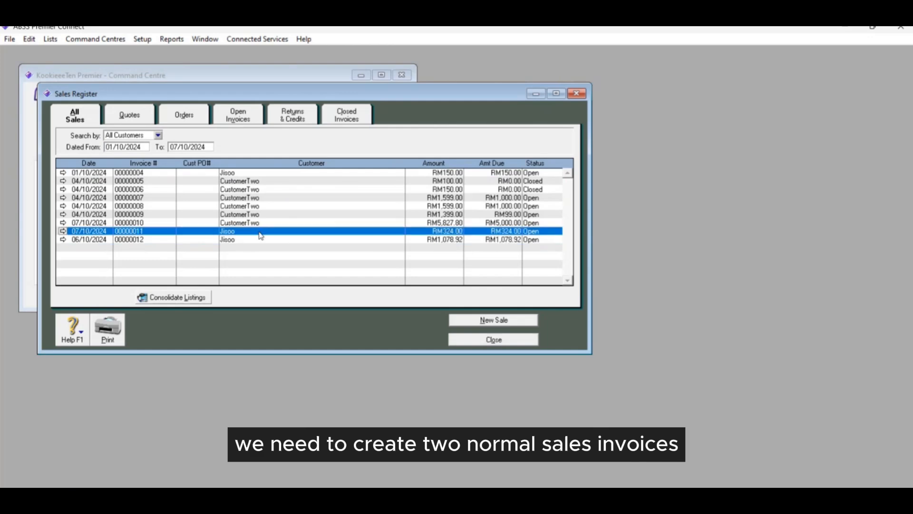
pyautogui.doubleClick(293, 234)
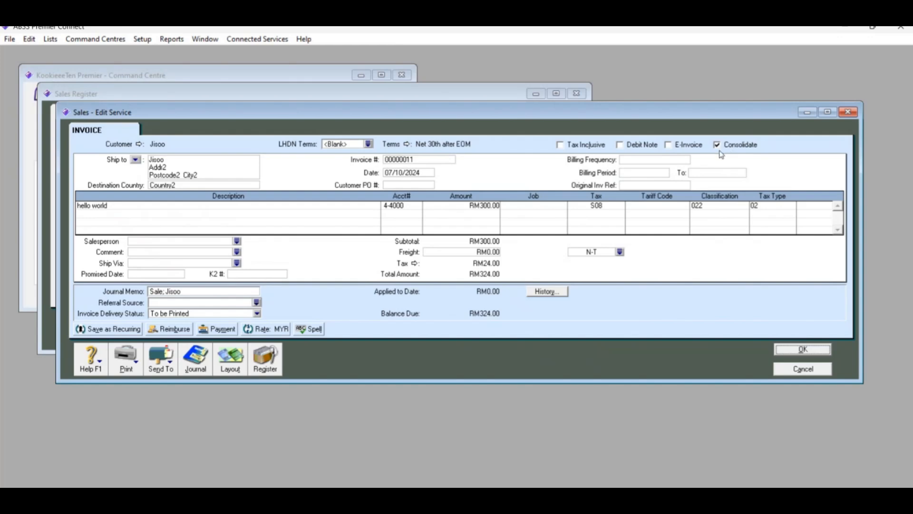
pyautogui.click(813, 351)
pyautogui.doubleClick(529, 240)
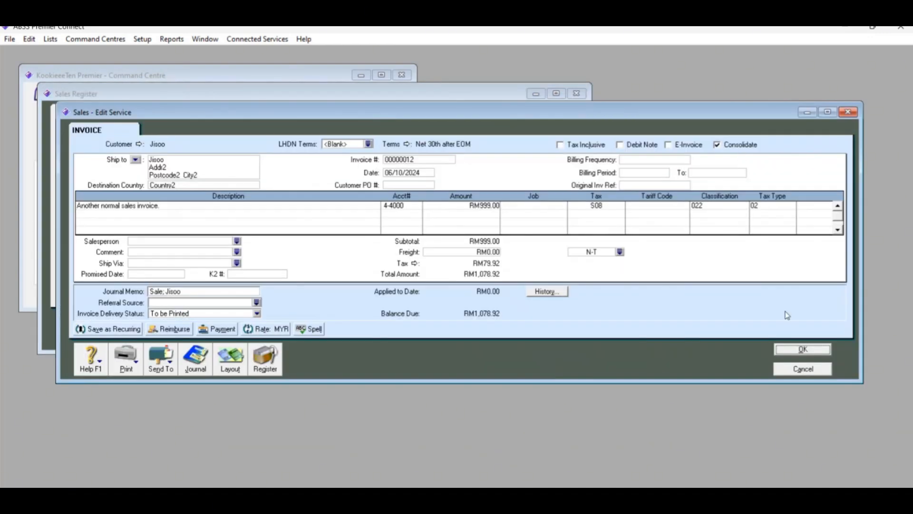
pyautogui.click(808, 350)
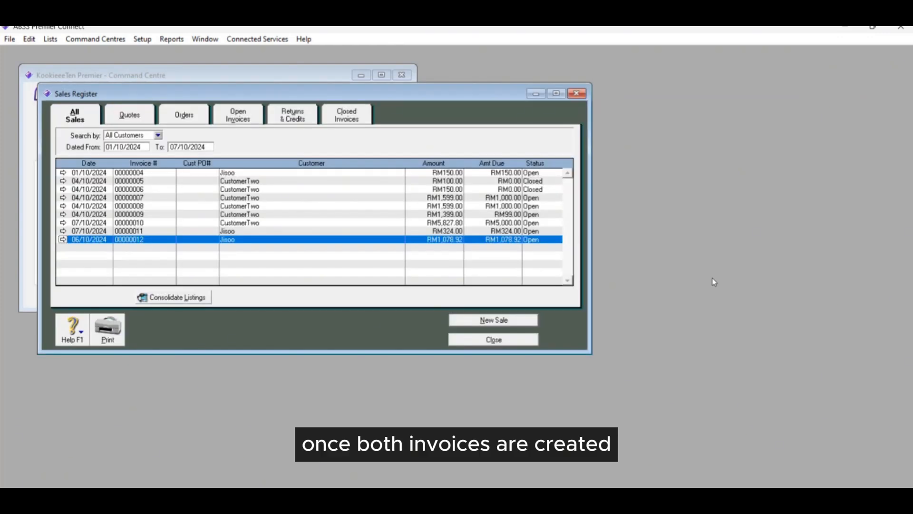
pyautogui.click(198, 302)
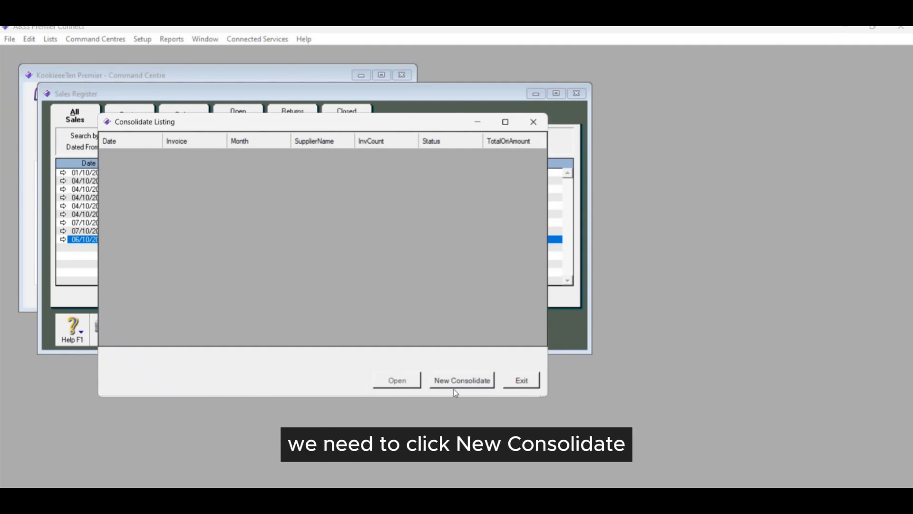
pyautogui.click(463, 381)
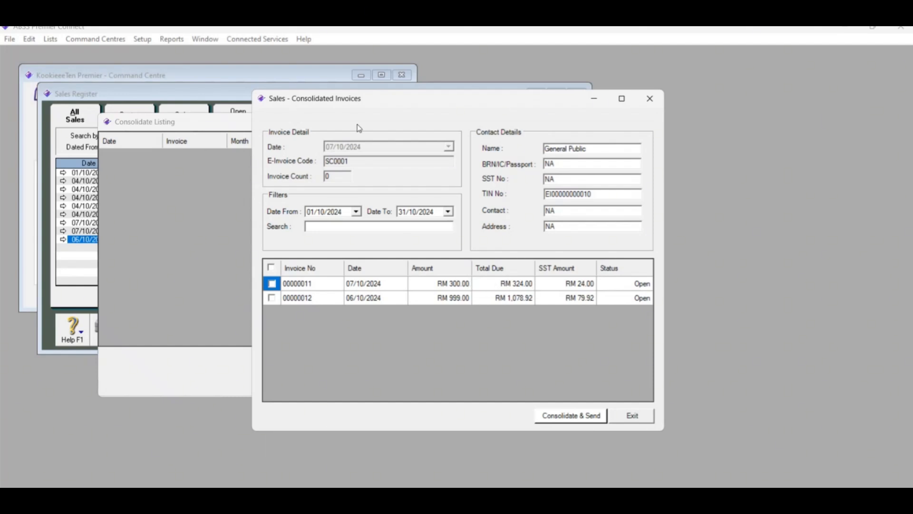
pyautogui.click(649, 98)
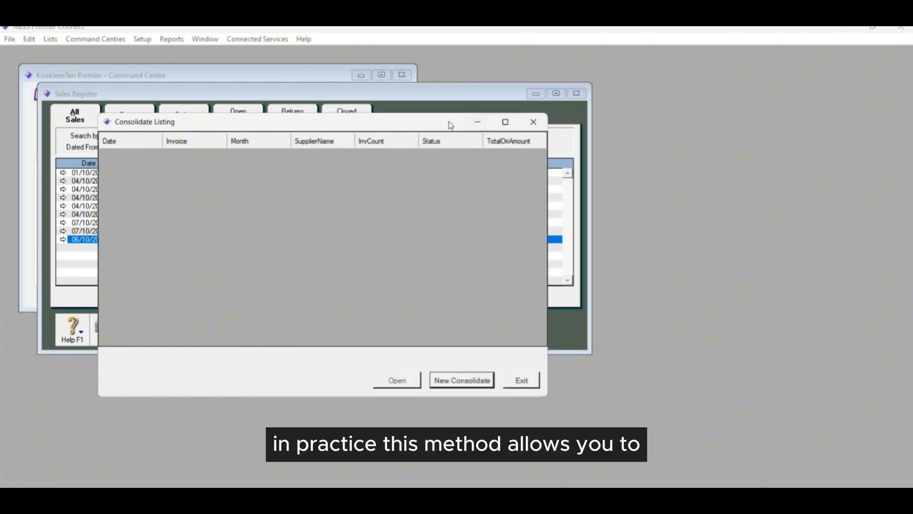
pyautogui.moveTo(450, 124); pyautogui.dragTo(627, 120)
pyautogui.click(639, 375)
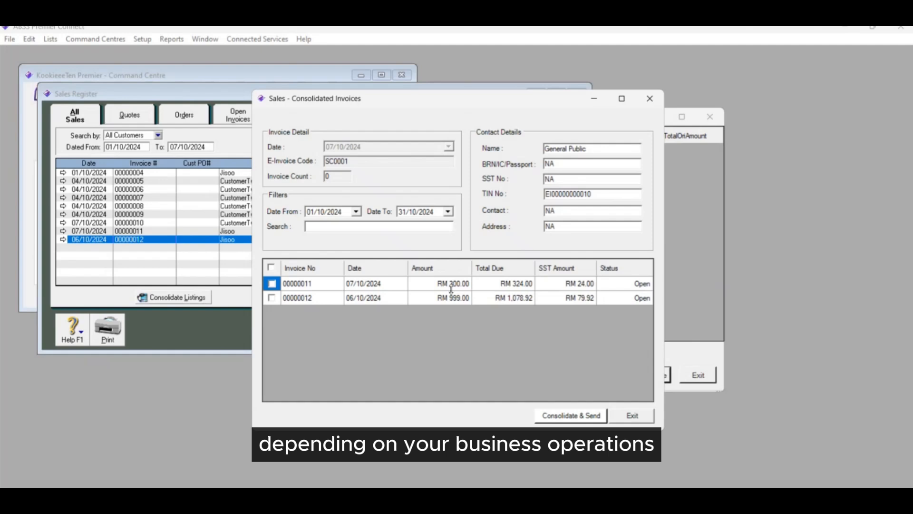
pyautogui.click(659, 101)
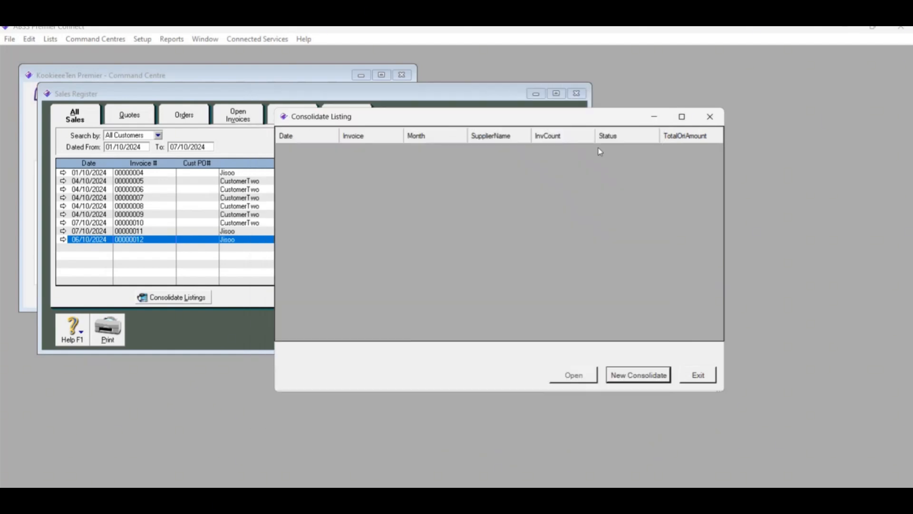
pyautogui.moveTo(550, 119); pyautogui.dragTo(343, 167)
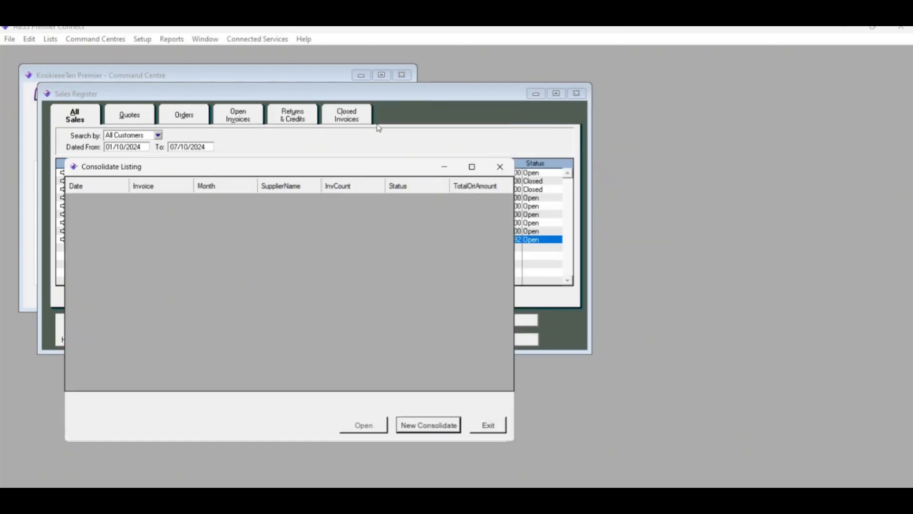
pyautogui.click(499, 170)
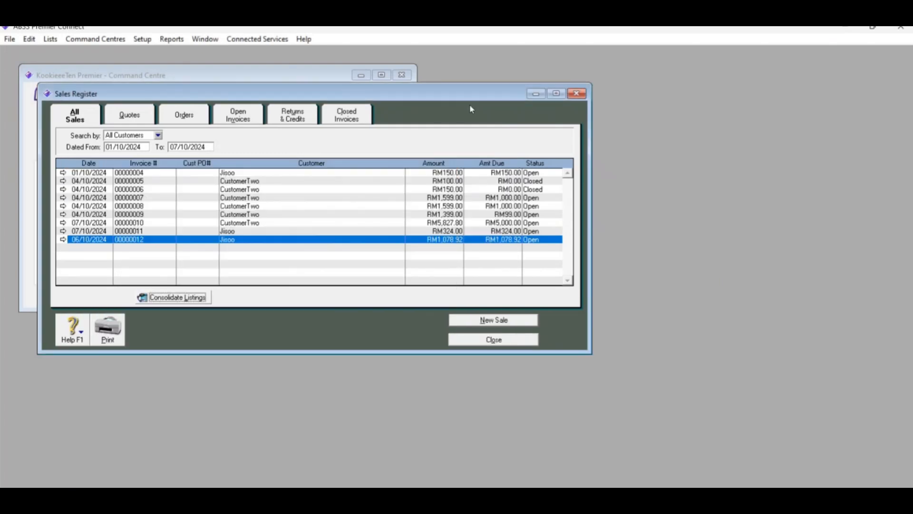
# Step: Start a new consolidated invoice from the Sales Register's consolidate listings, arranging the windows so they stay readable
pyautogui.moveTo(476, 101); pyautogui.dragTo(788, 71)
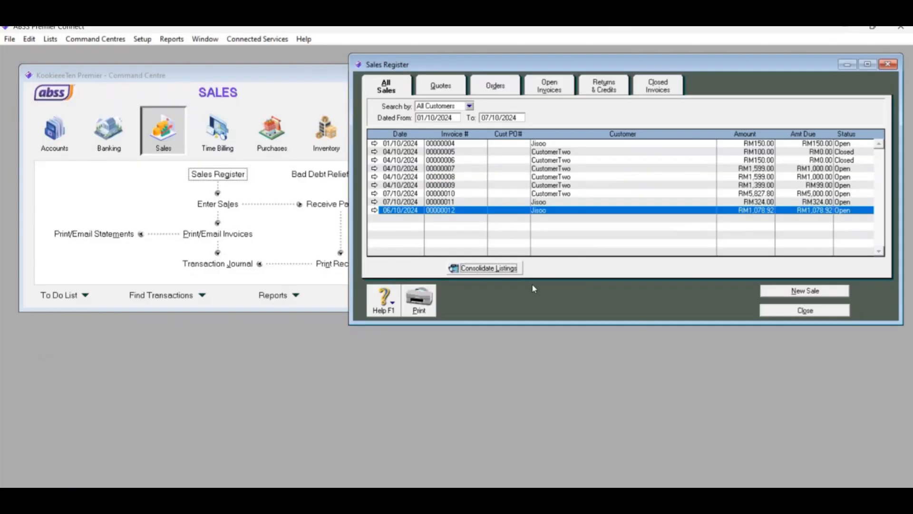
pyautogui.click(485, 267)
pyautogui.click(460, 396)
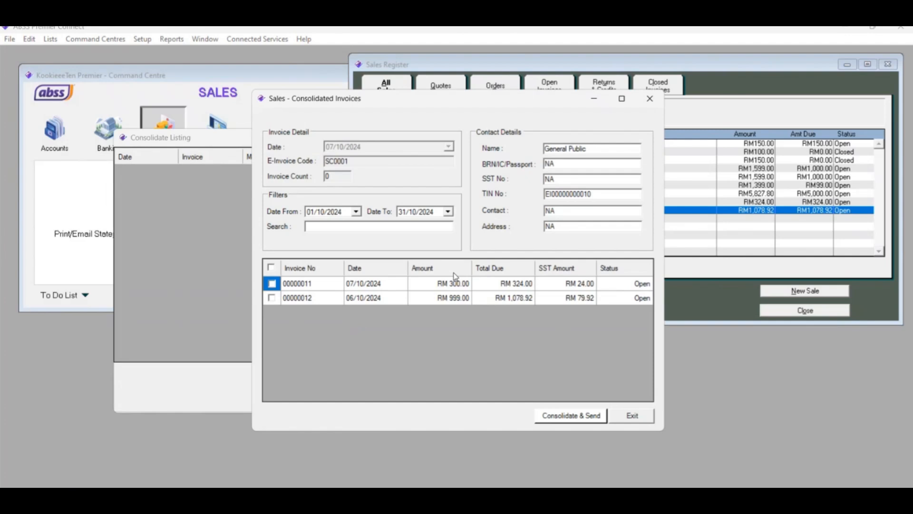
pyautogui.moveTo(532, 98); pyautogui.dragTo(427, 93)
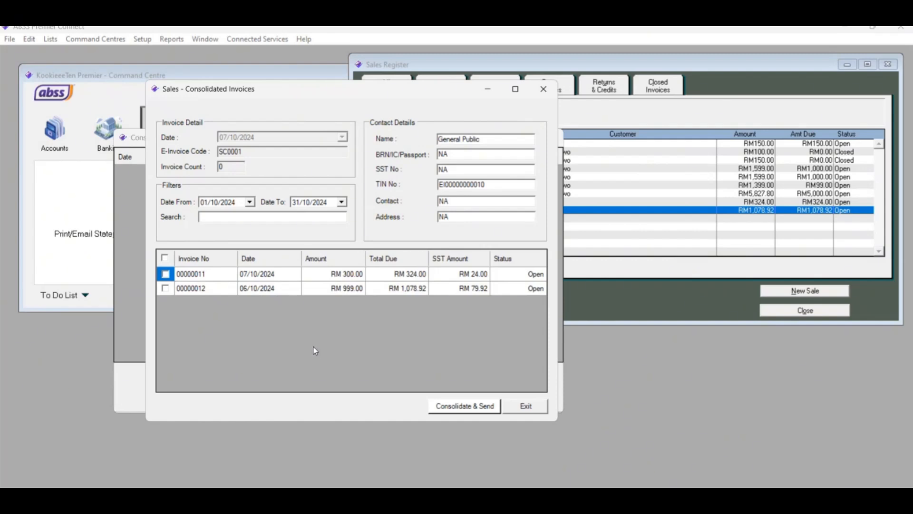
# Step: Include all listed invoices in the consolidation and send it to the e-invoice service
pyautogui.click(165, 258)
pyautogui.click(463, 408)
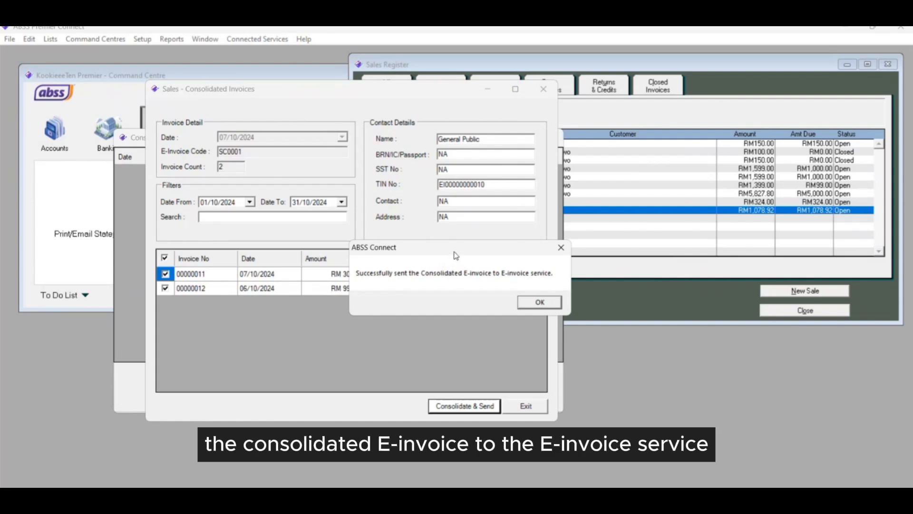
pyautogui.click(540, 302)
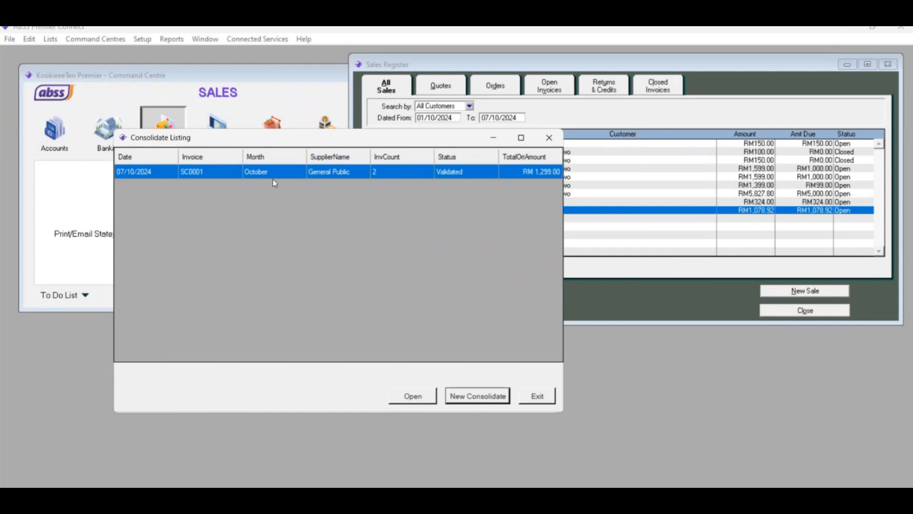
# Step: Switch to the MyInvois Portal in the browser, refresh its documents list and compare the newest document's number with the ABSS Consolidate Listing
pyautogui.click(316, 446)
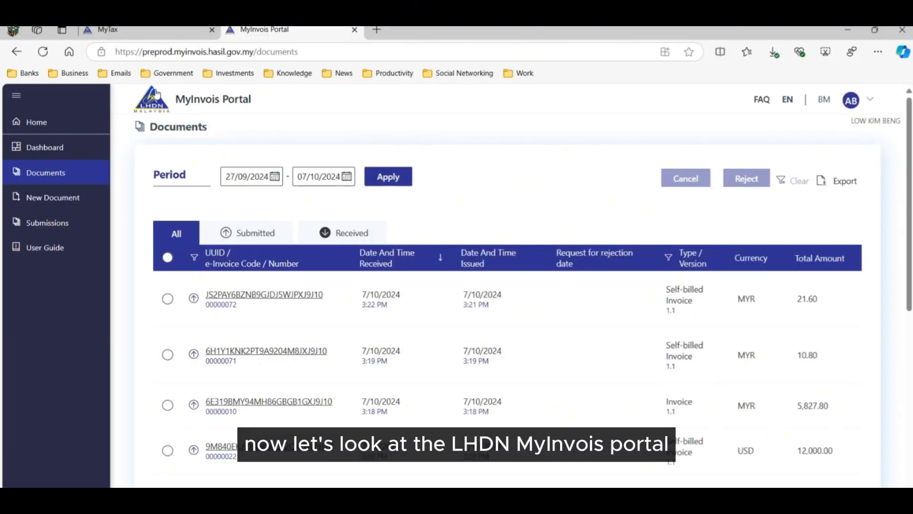
pyautogui.click(43, 52)
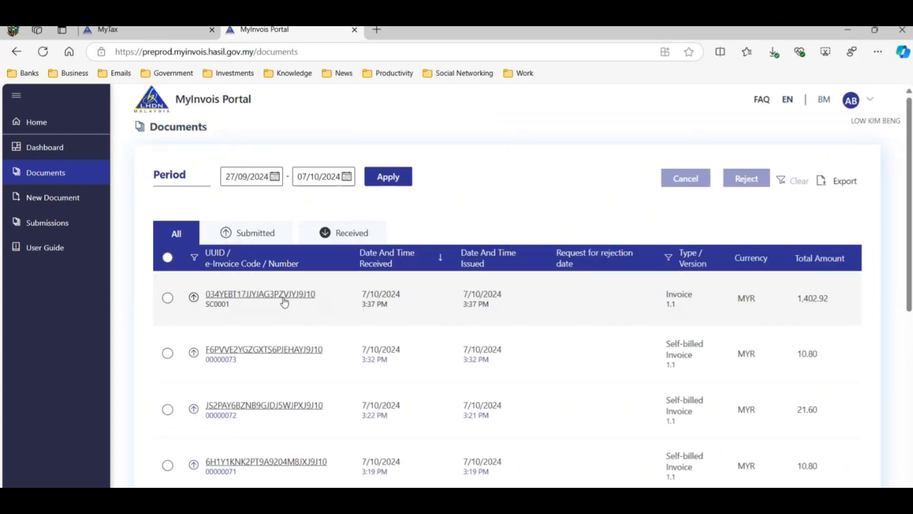
pyautogui.moveTo(308, 503)
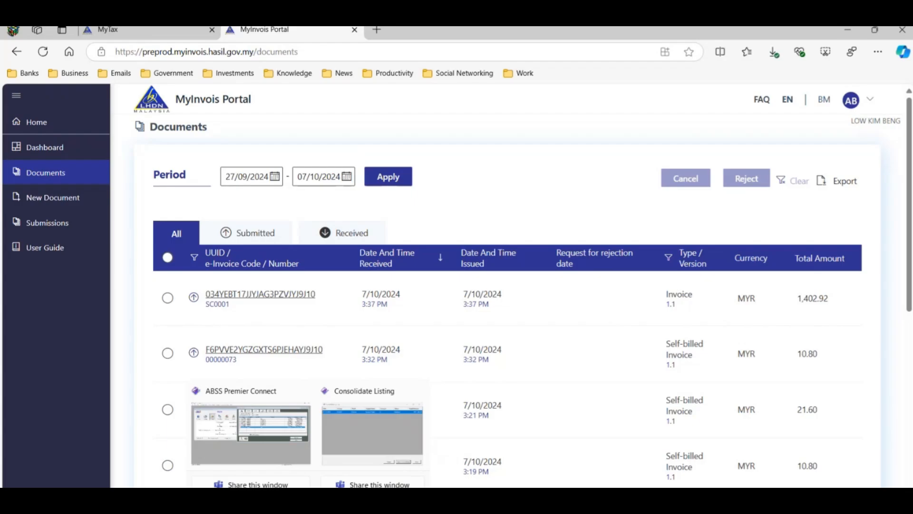
pyautogui.click(369, 450)
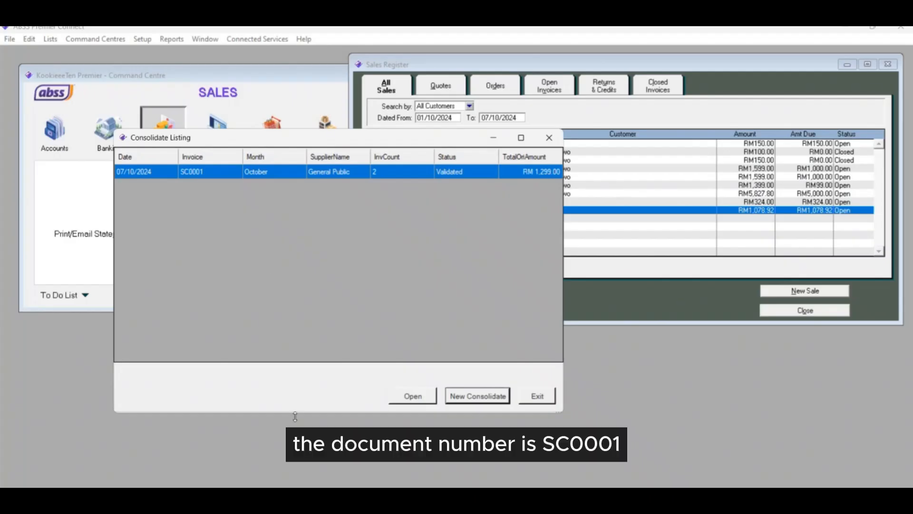
pyautogui.moveTo(308, 503)
pyautogui.click(338, 445)
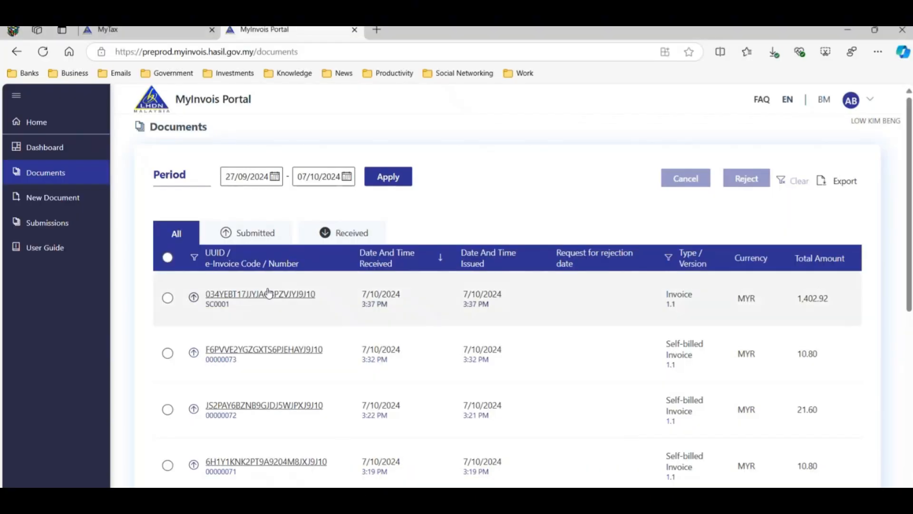
# Step: Open the SC0001 e-invoice in a new browser tab and examine its e-invoice number, supplier and buyer details
pyautogui.keyDown('ctrl'); pyautogui.click(268, 294); pyautogui.keyUp('ctrl')
pyautogui.click(430, 34)
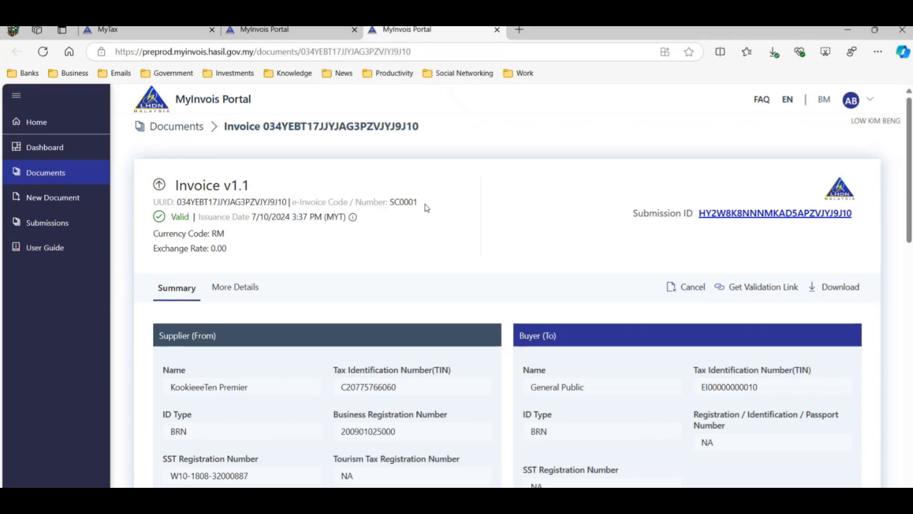
pyautogui.doubleClick(403, 202)
pyautogui.click(402, 202)
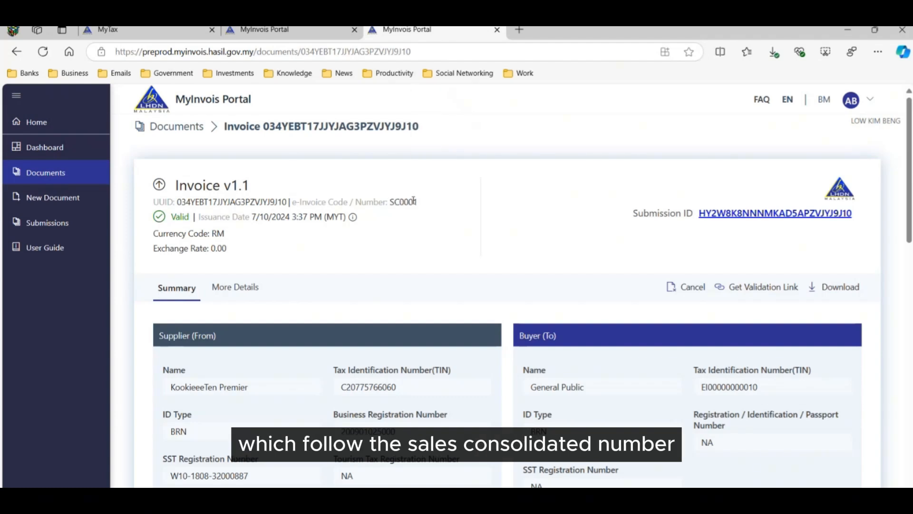
pyautogui.scroll(-3, 467, 242)
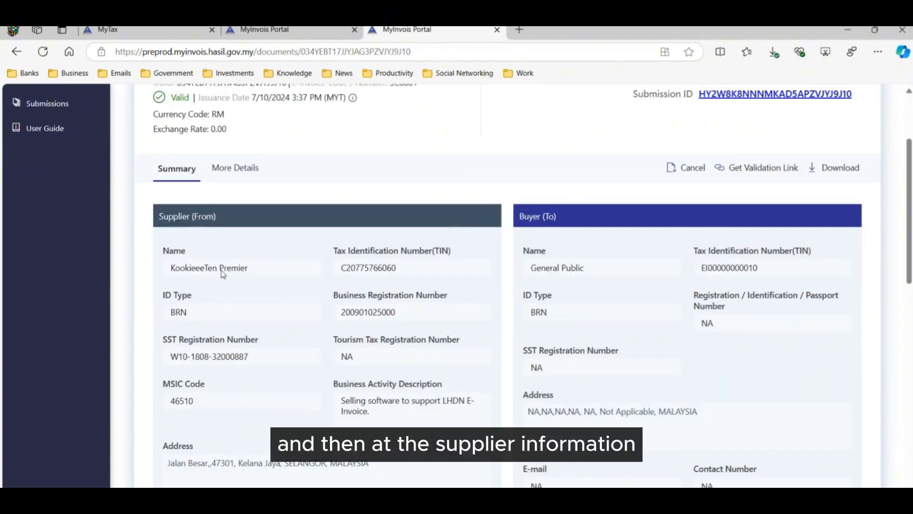
pyautogui.scroll(-1, 257, 279)
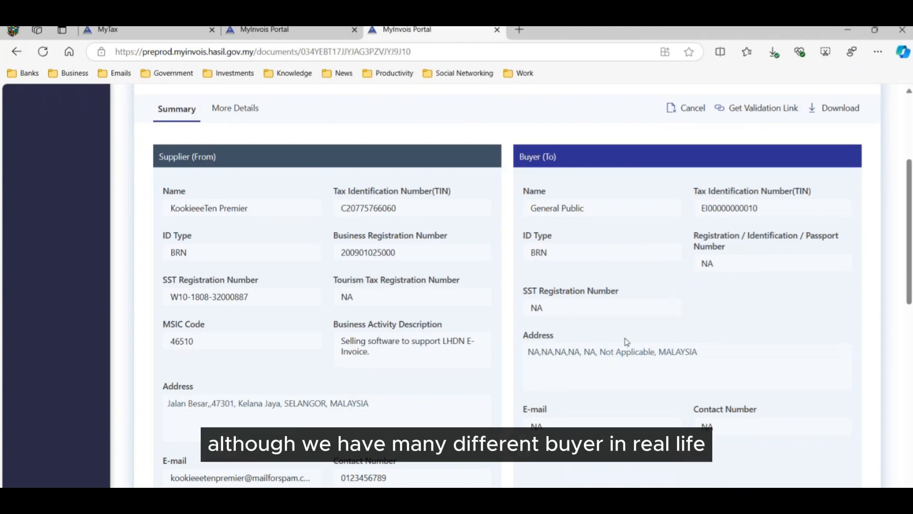
pyautogui.scroll(-2, 662, 362)
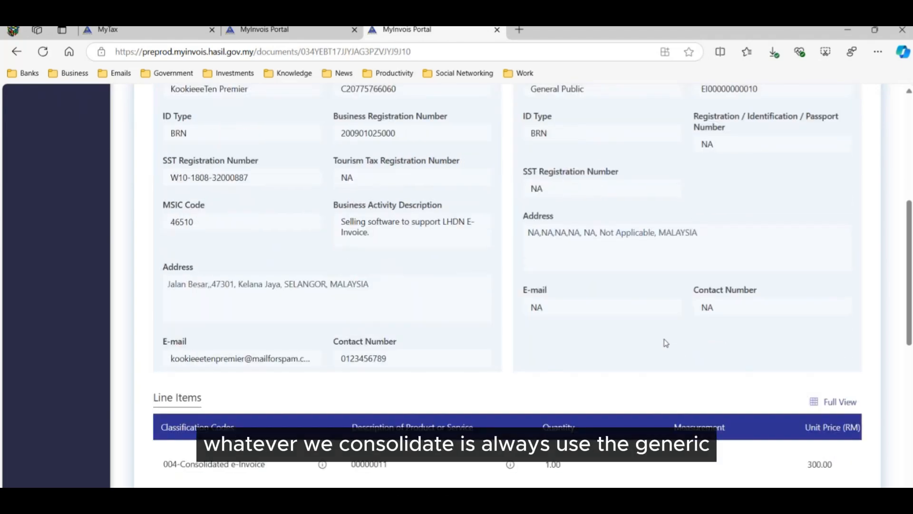
pyautogui.scroll(4, 662, 342)
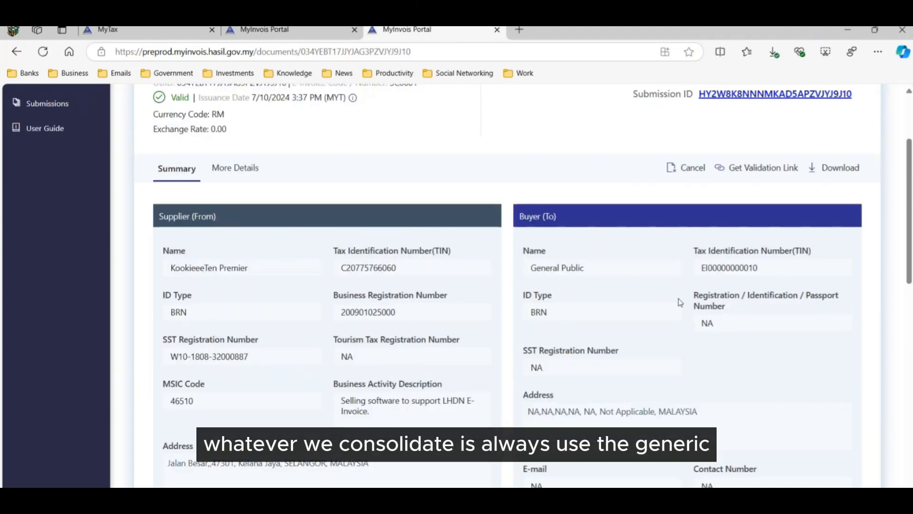
# Step: Examine the e-invoice's line item descriptions, quantities, prices and tax amounts, and compare them with the Consolidated Invoices window in ABSS Premier
pyautogui.scroll(-5, 632, 271)
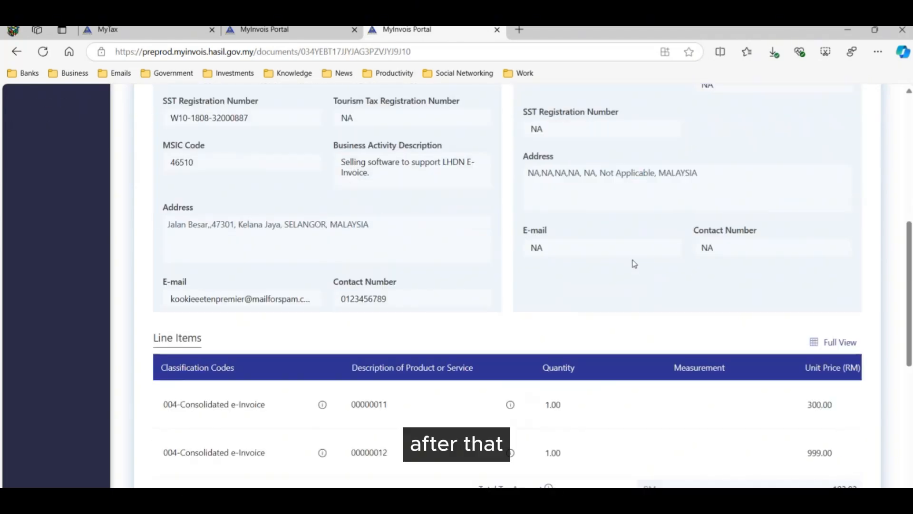
pyautogui.scroll(-1, 636, 260)
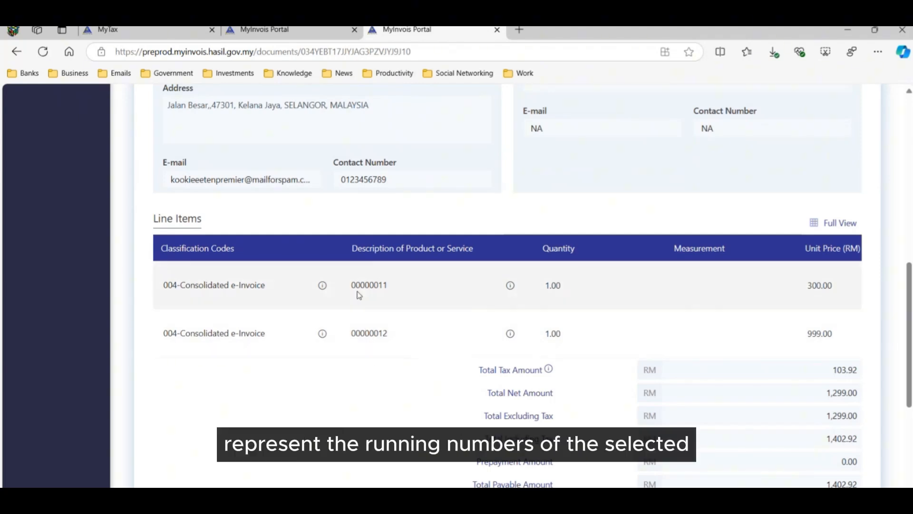
pyautogui.moveTo(308, 505)
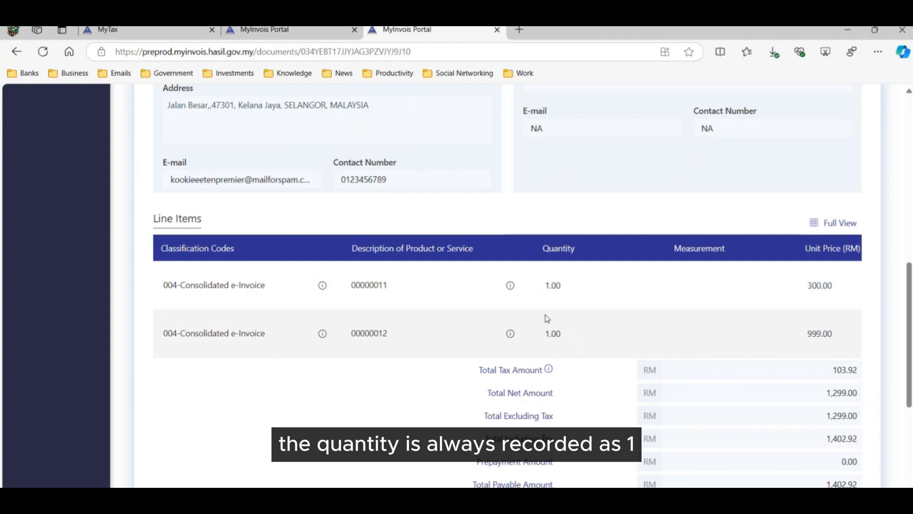
pyautogui.hscroll(6, 507, 366)
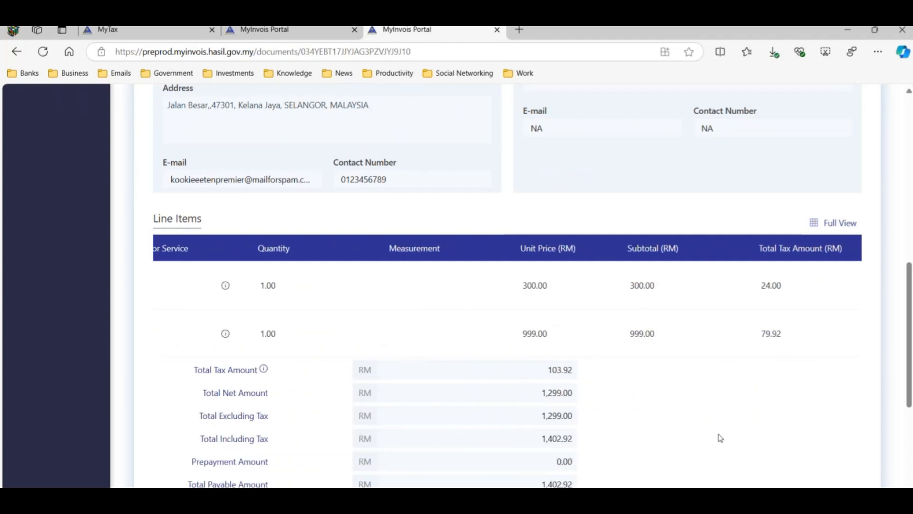
pyautogui.hscroll(1, 722, 472)
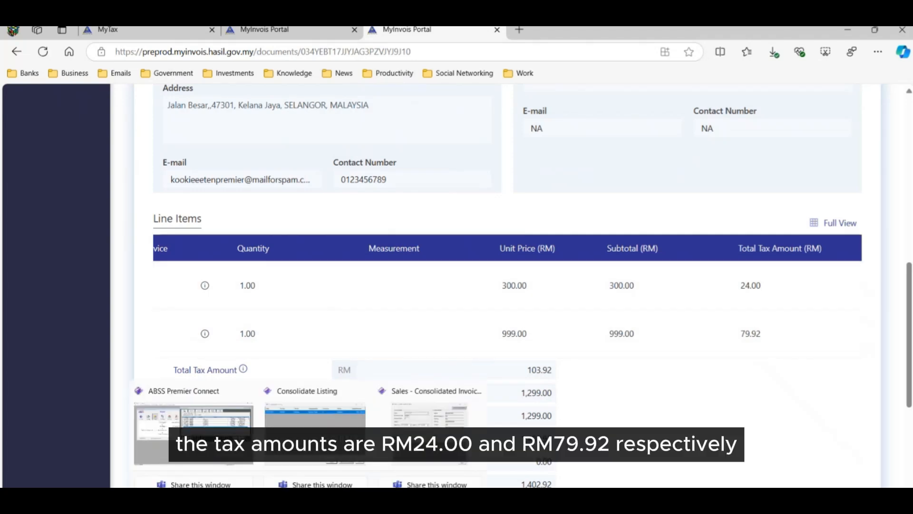
pyautogui.click(386, 466)
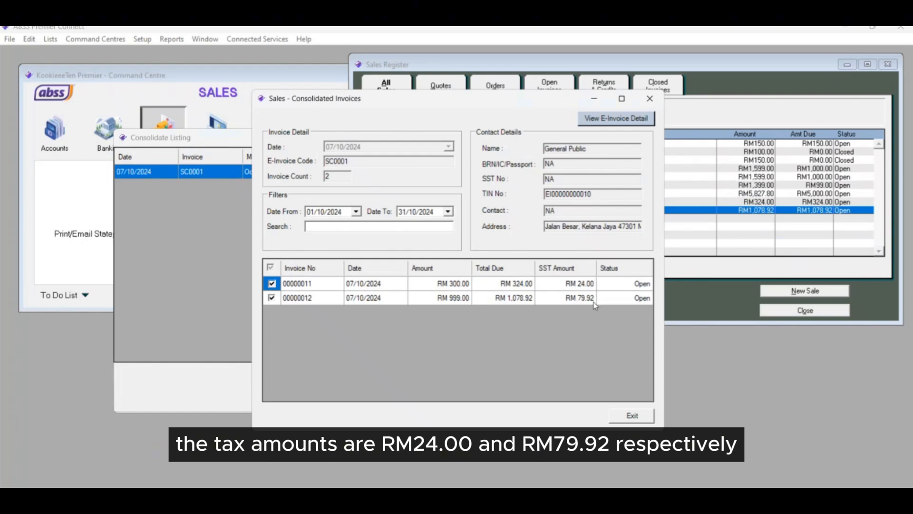
# Step: Switch back to the MyInvois Portal and examine the SC0001 e-invoice's total amounts, tax breakdown and signature section
pyautogui.moveTo(283, 500)
pyautogui.moveTo(253, 500)
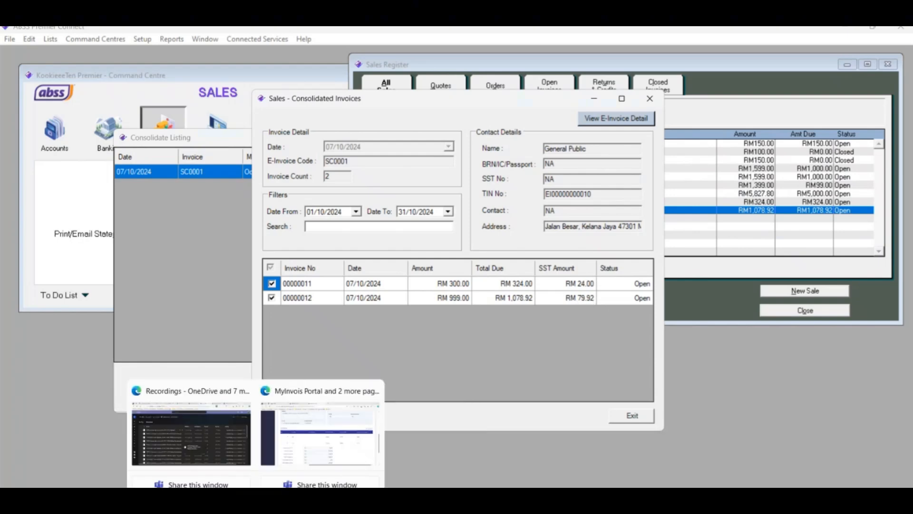
pyautogui.click(312, 455)
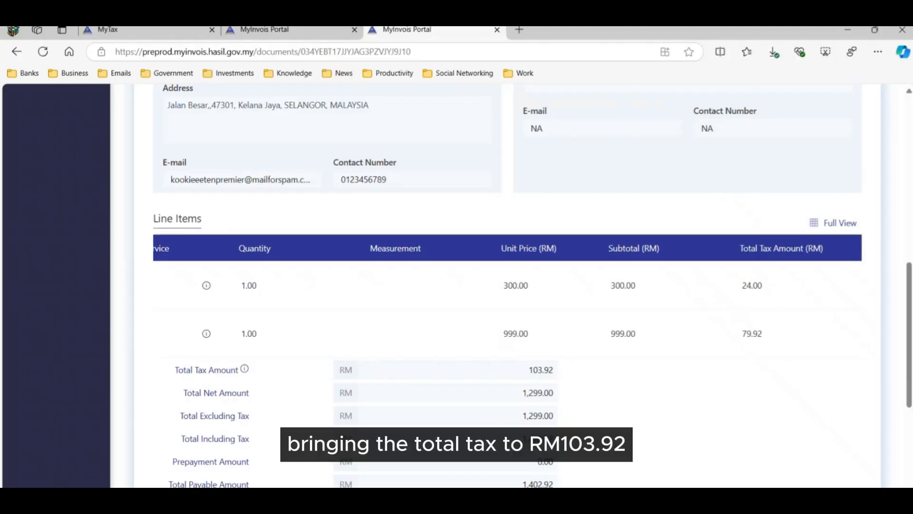
pyautogui.hscroll(-4, 625, 388)
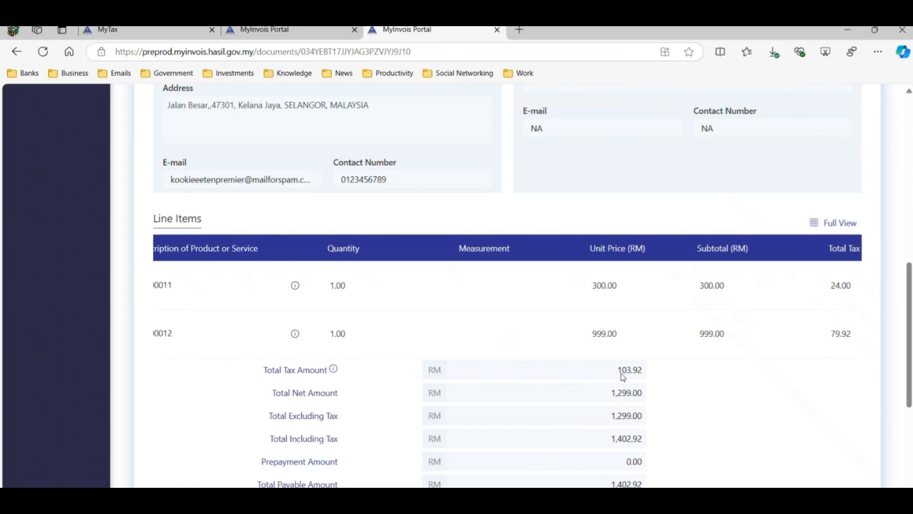
pyautogui.moveTo(334, 368)
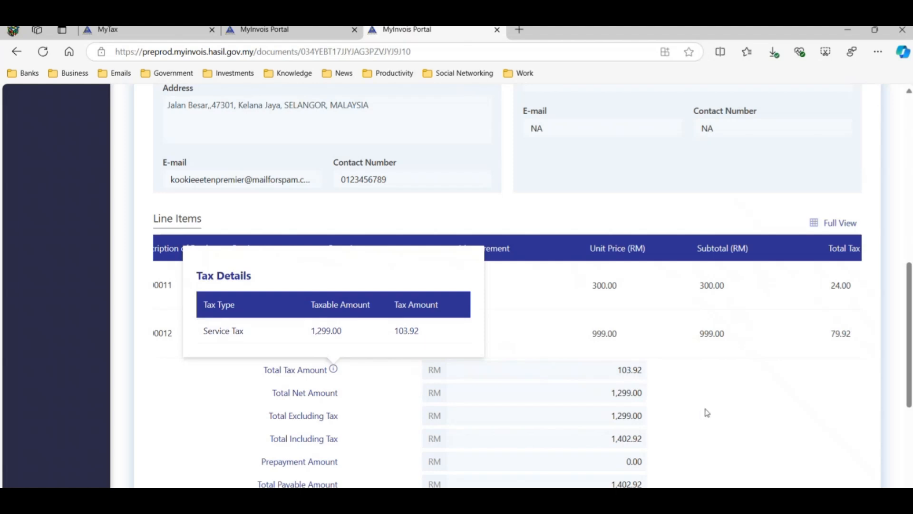
pyautogui.scroll(-3, 695, 387)
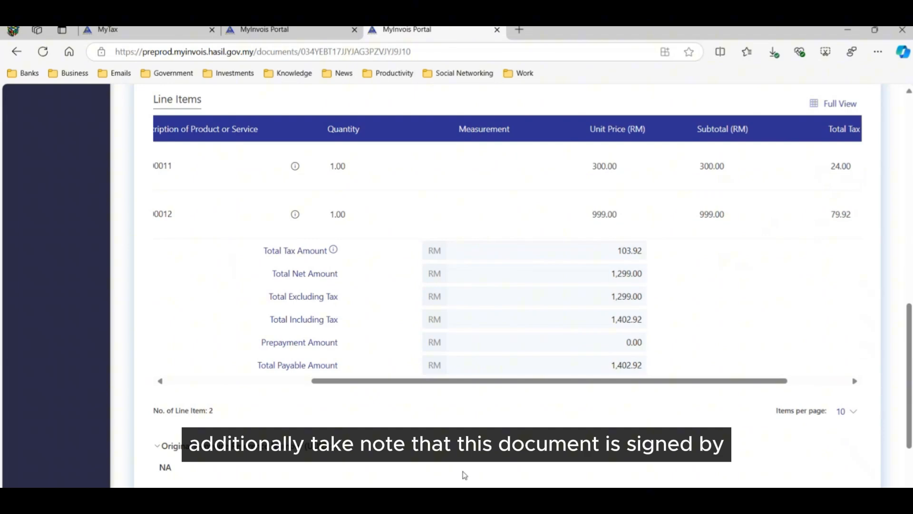
pyautogui.scroll(-3, 464, 475)
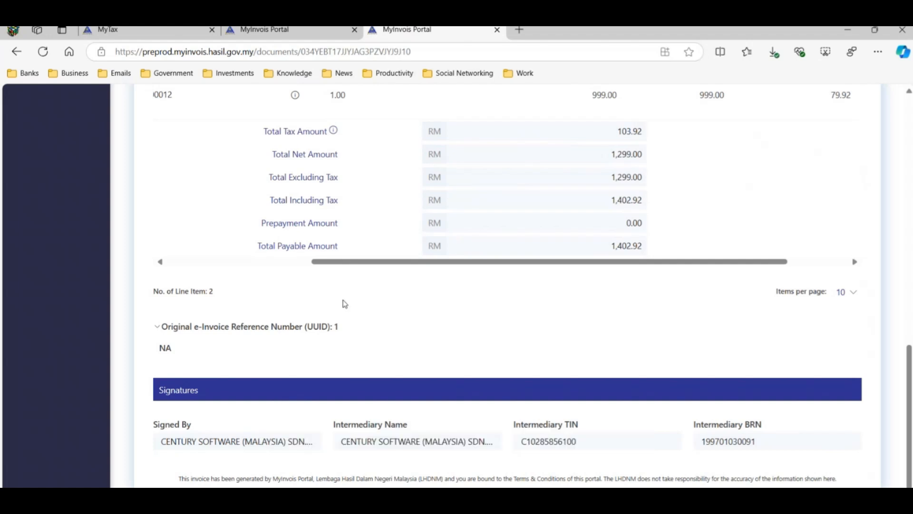
pyautogui.moveTo(393, 265); pyautogui.dragTo(216, 268)
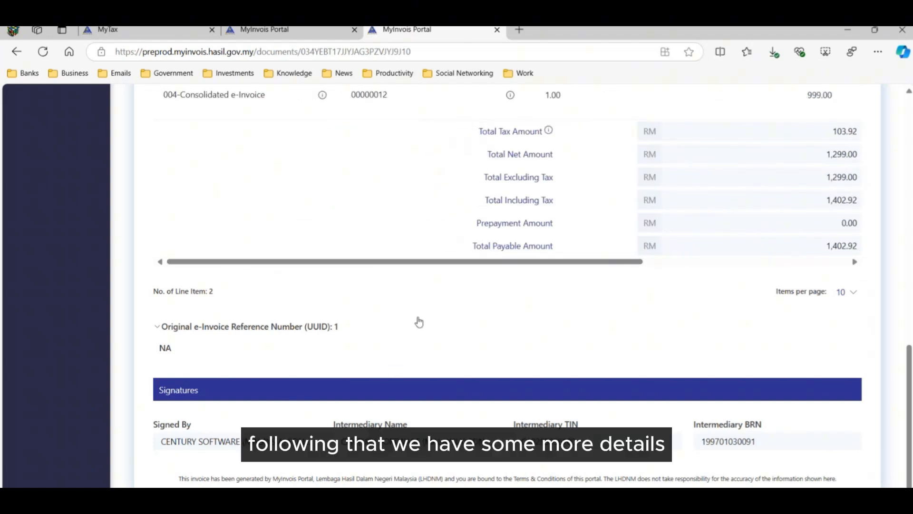
# Step: Examine the additional billing frequency, payment and prepayment details of the SC0001 e-invoice
pyautogui.scroll(15, 462, 325)
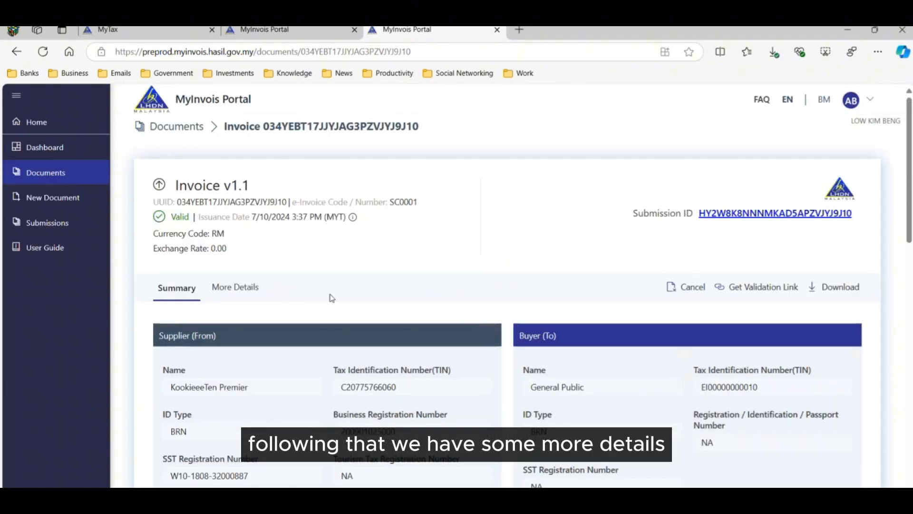
pyautogui.click(243, 287)
pyautogui.scroll(-3, 502, 288)
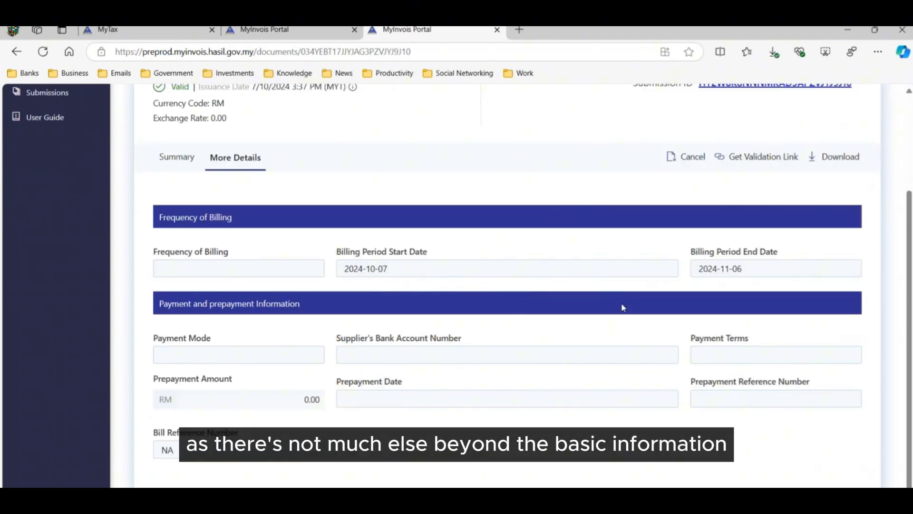
pyautogui.scroll(3, 411, 407)
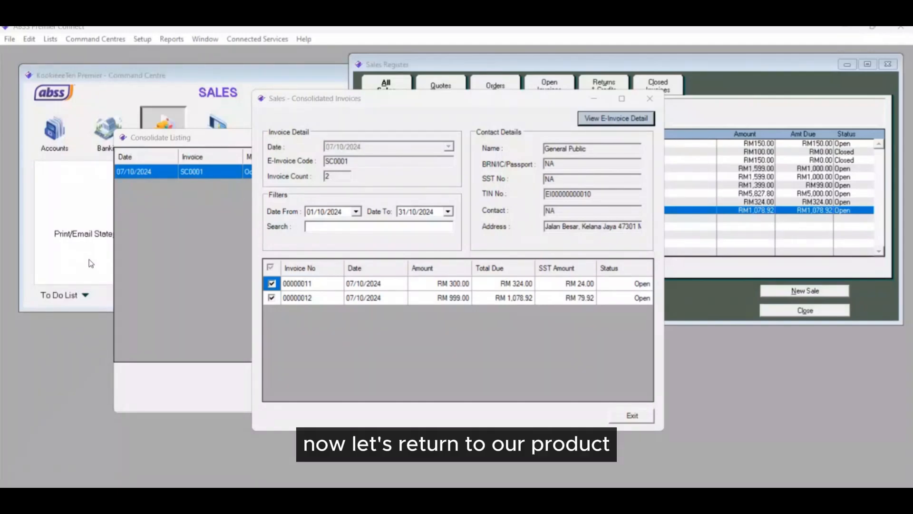
# Step: View the e-invoice detail of SC0001 in ABSS Premier, preview its PDF at ABSS Connect and read through it
pyautogui.click(620, 123)
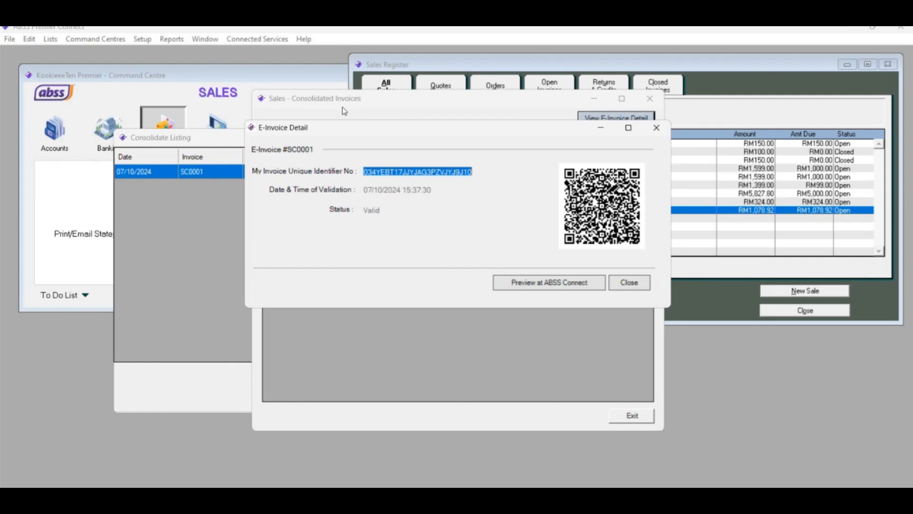
pyautogui.click(555, 283)
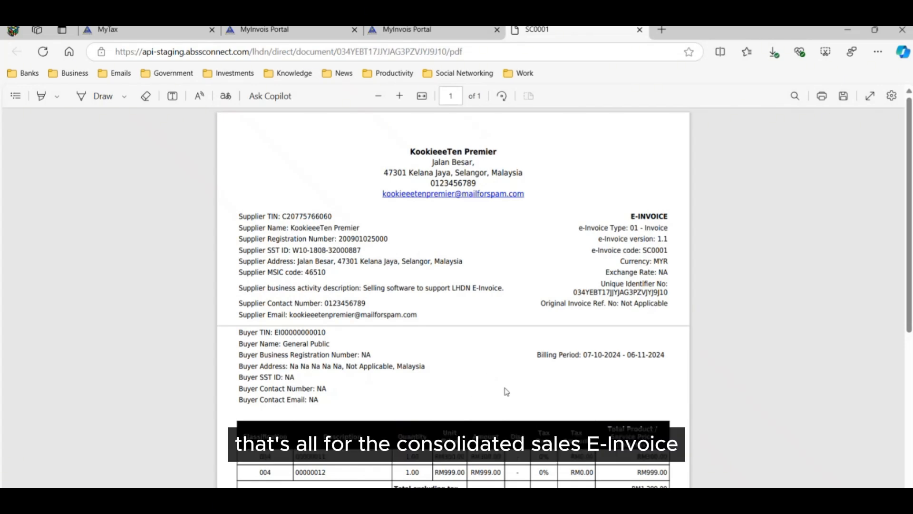
pyautogui.scroll(-3, 505, 393)
pyautogui.scroll(-3, 505, 394)
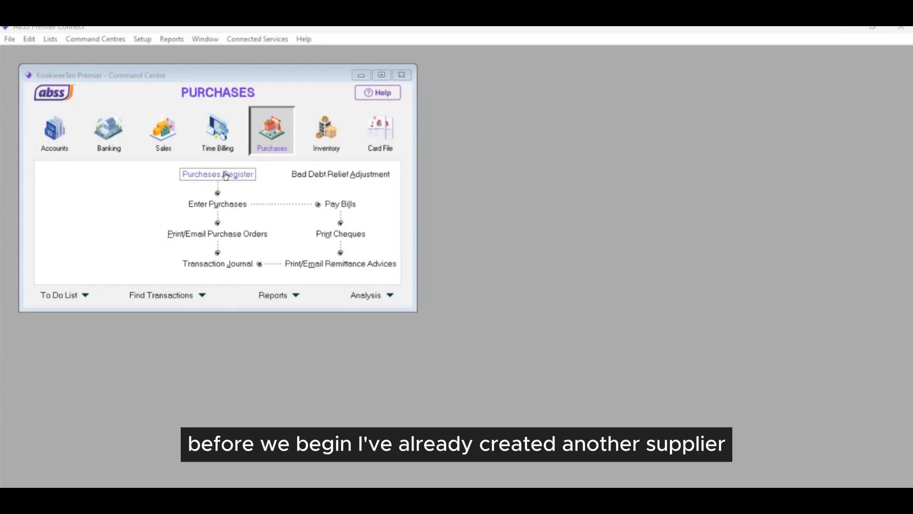
# Step: Check the supplier cards in ABSS Premier's Card File, highlighting Some Local Supplier, and close the list
pyautogui.click(376, 131)
pyautogui.click(229, 182)
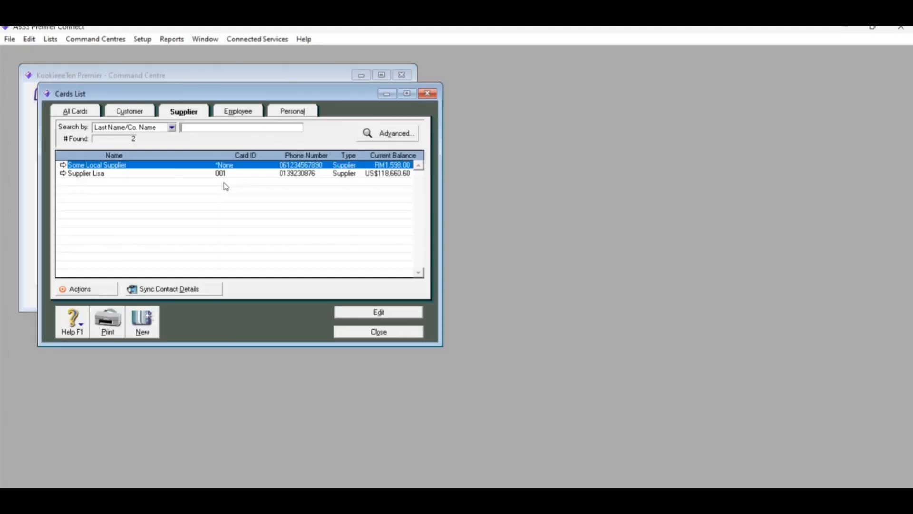
pyautogui.click(154, 174)
pyautogui.click(164, 167)
pyautogui.click(428, 93)
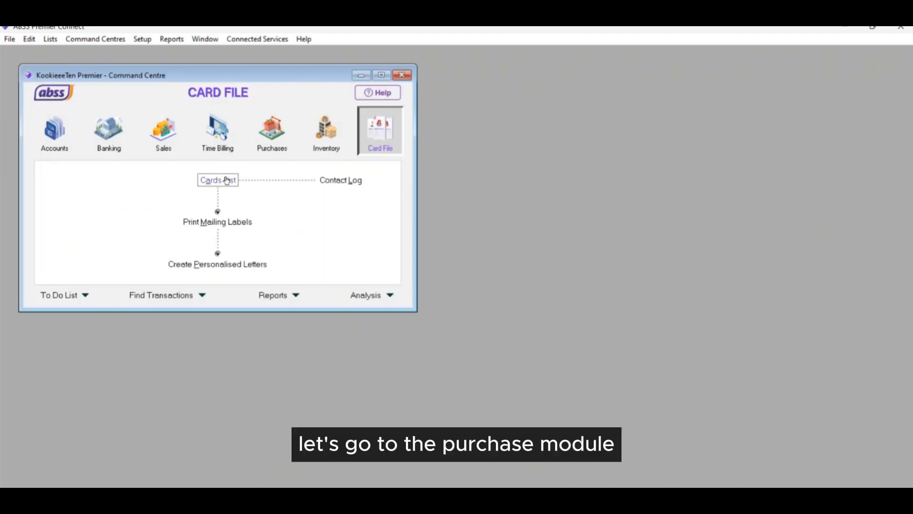
# Step: Open the Purchases Register and review the self-billed and consolidate settings of the two Some Local Supplier bills, closing each bill
pyautogui.click(273, 139)
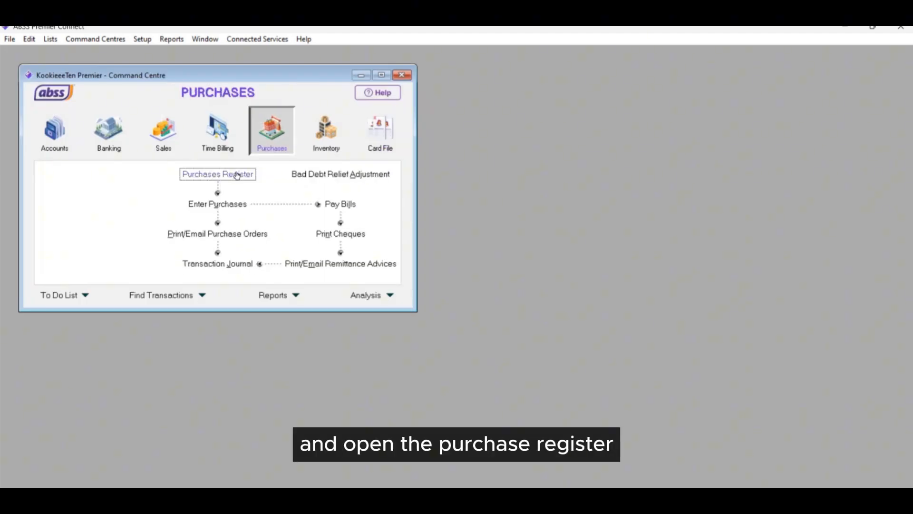
pyautogui.click(237, 175)
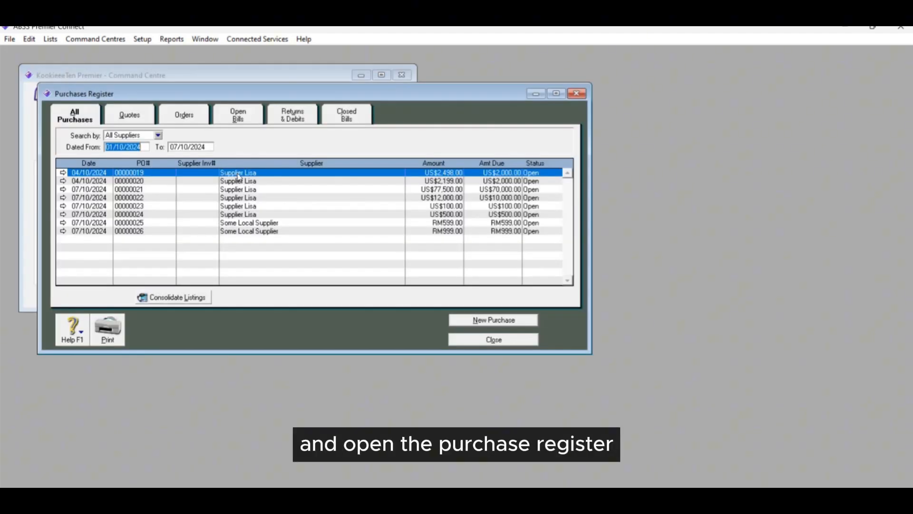
pyautogui.doubleClick(303, 224)
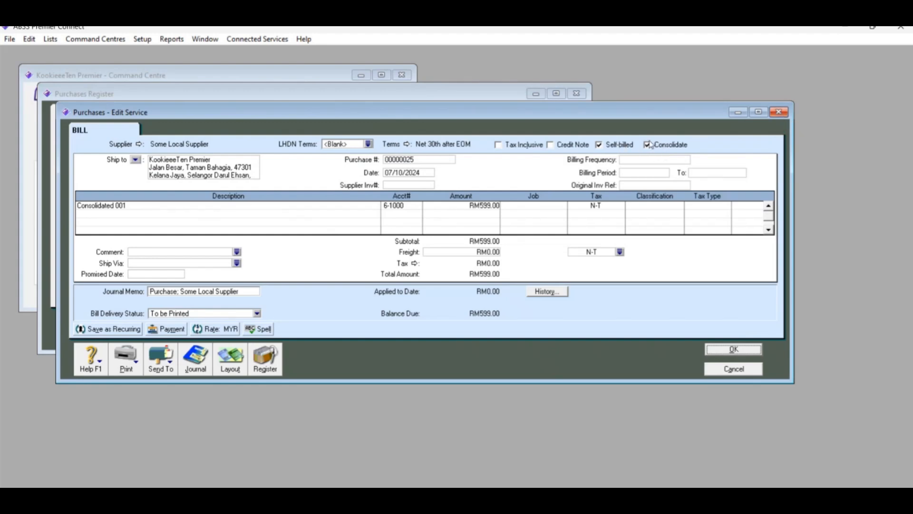
pyautogui.click(778, 112)
pyautogui.doubleClick(485, 234)
pyautogui.click(778, 112)
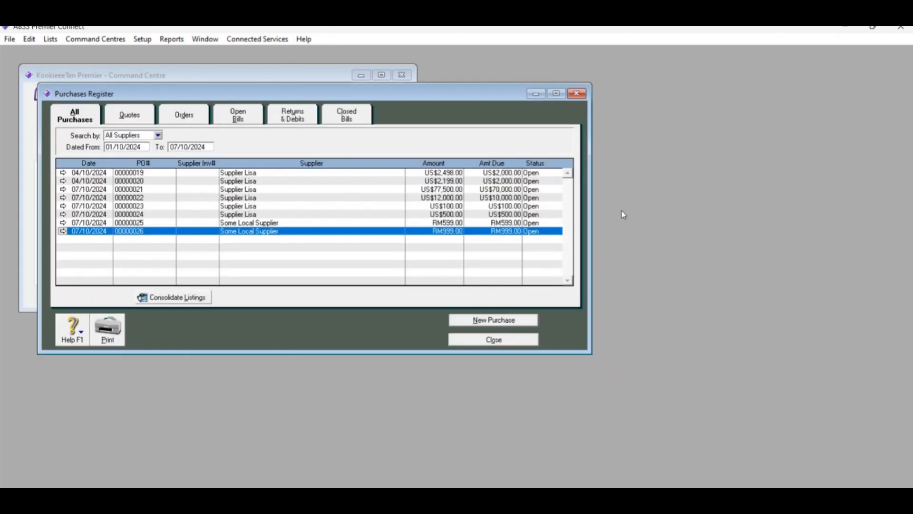
# Step: Create a new purchase consolidation with bills 00000025 and 00000026 and send it to the e-invoice service
pyautogui.click(184, 297)
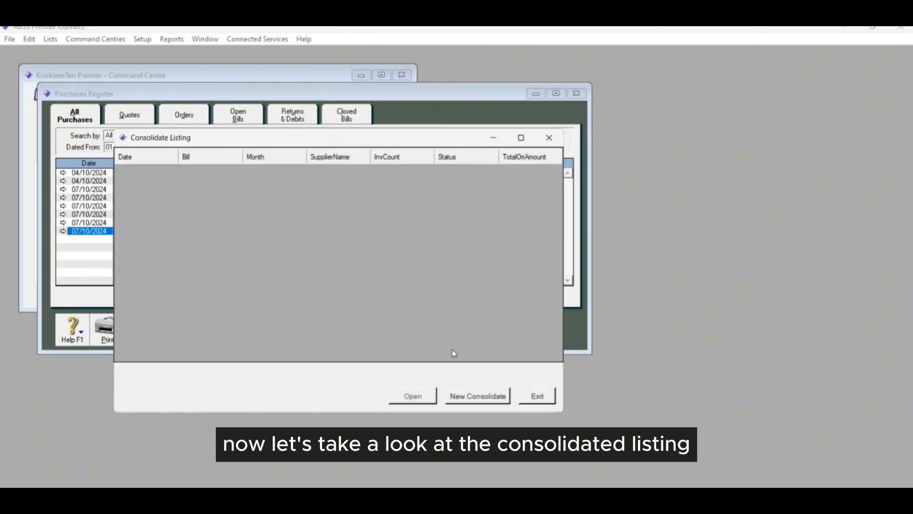
pyautogui.click(478, 397)
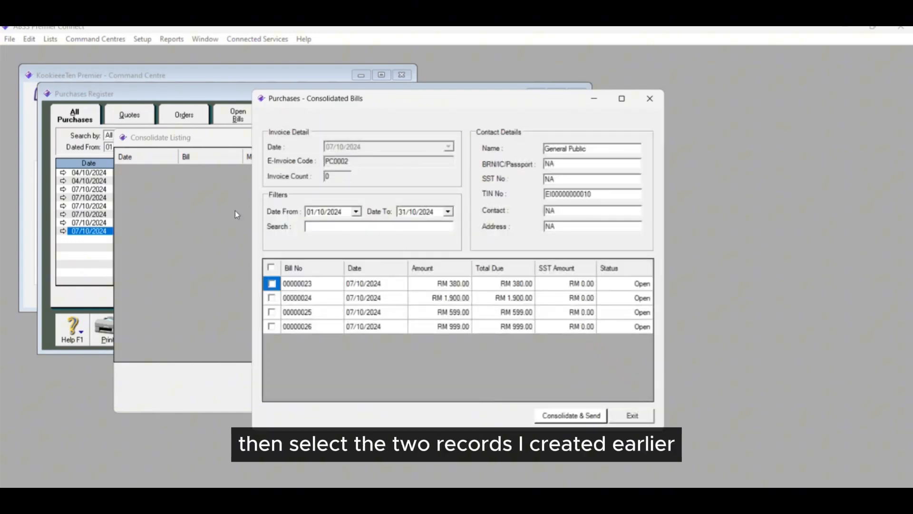
pyautogui.click(272, 312)
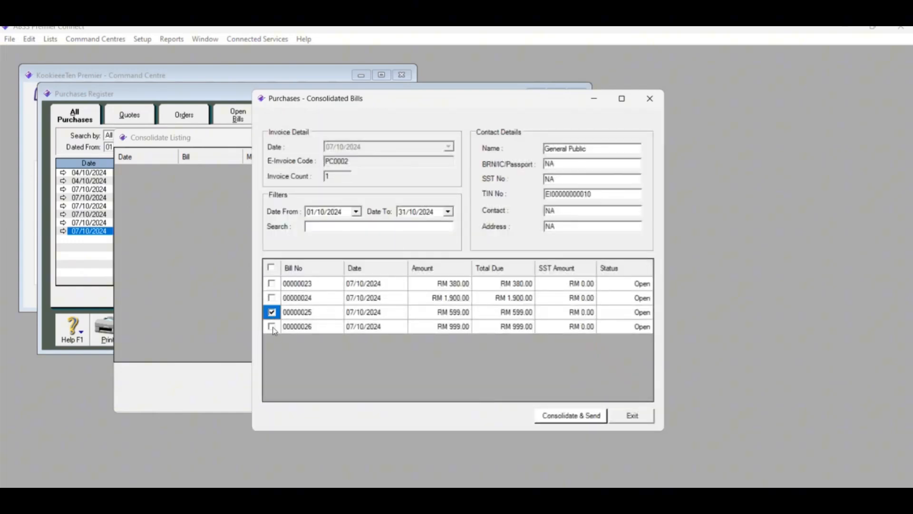
pyautogui.click(272, 327)
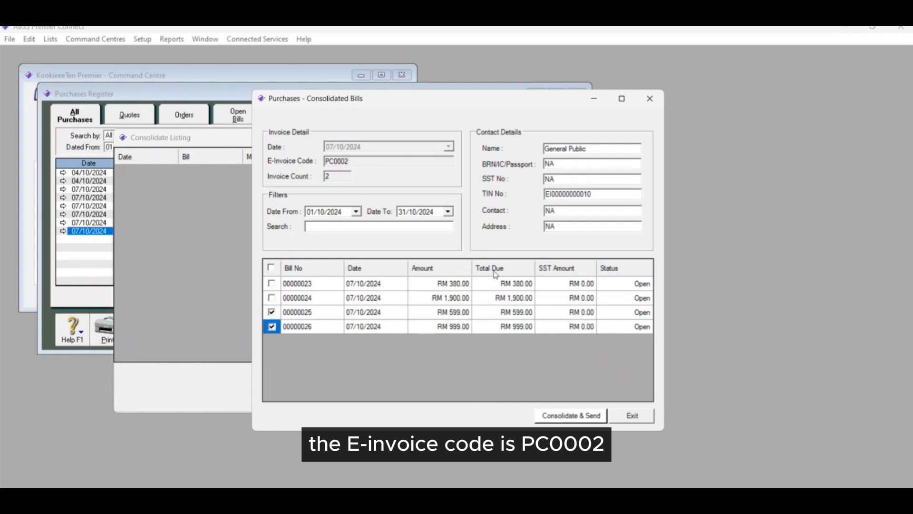
pyautogui.click(573, 419)
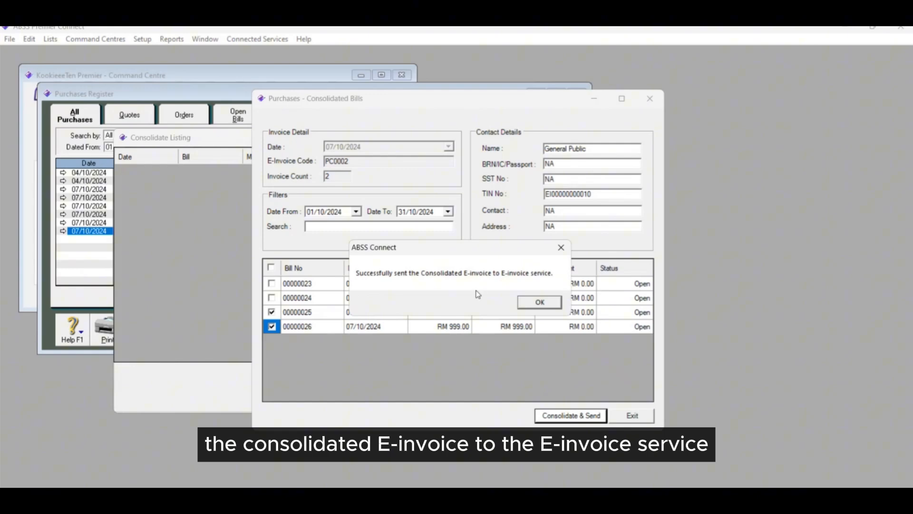
pyautogui.click(539, 303)
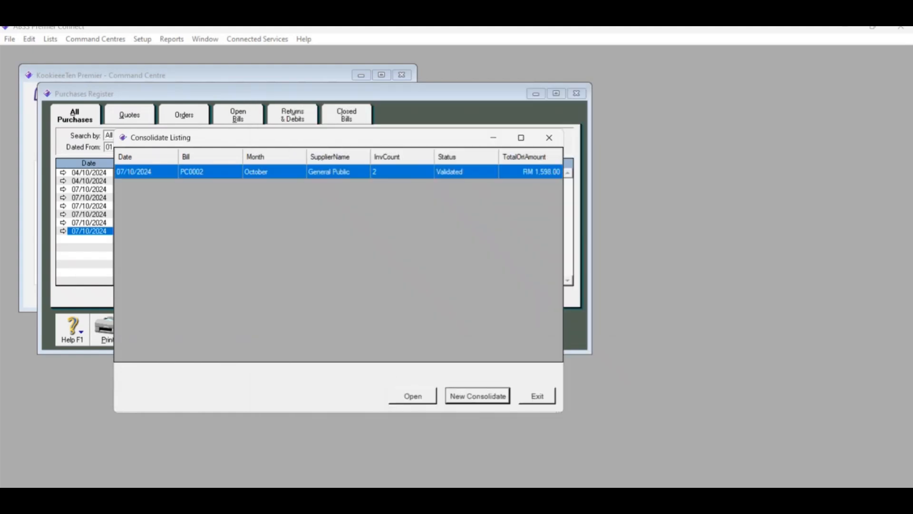
# Step: Switch to the MyInvois Portal in the browser, go to its documents list and open the PC0002 self-billed invoice in a new tab
pyautogui.moveTo(255, 499)
pyautogui.click(300, 452)
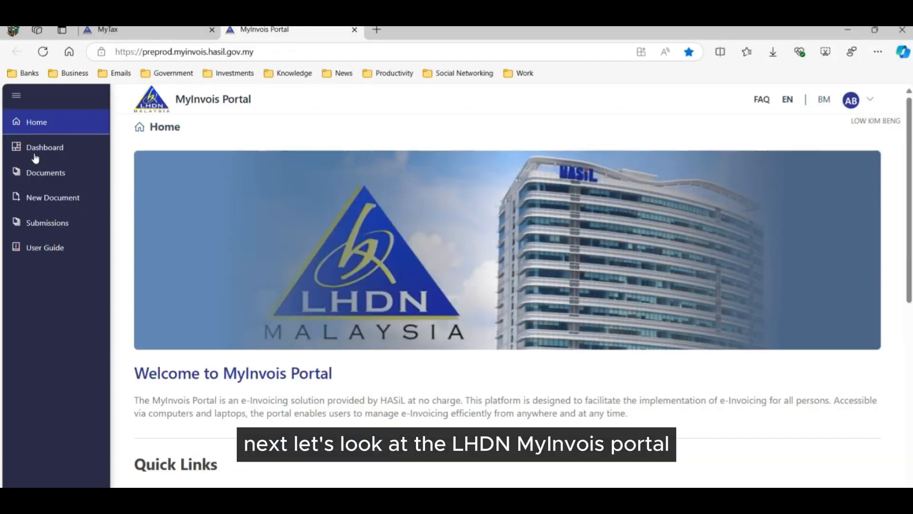
pyautogui.click(46, 177)
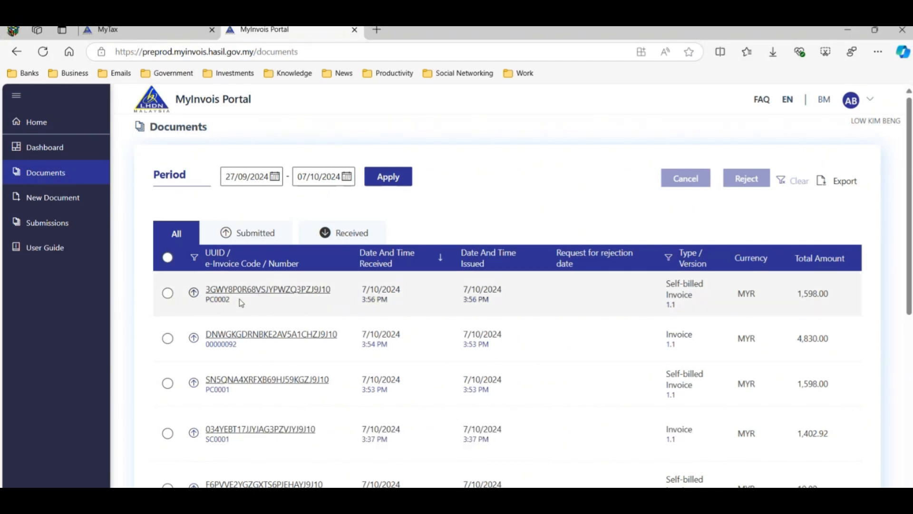
pyautogui.middleClick(292, 290)
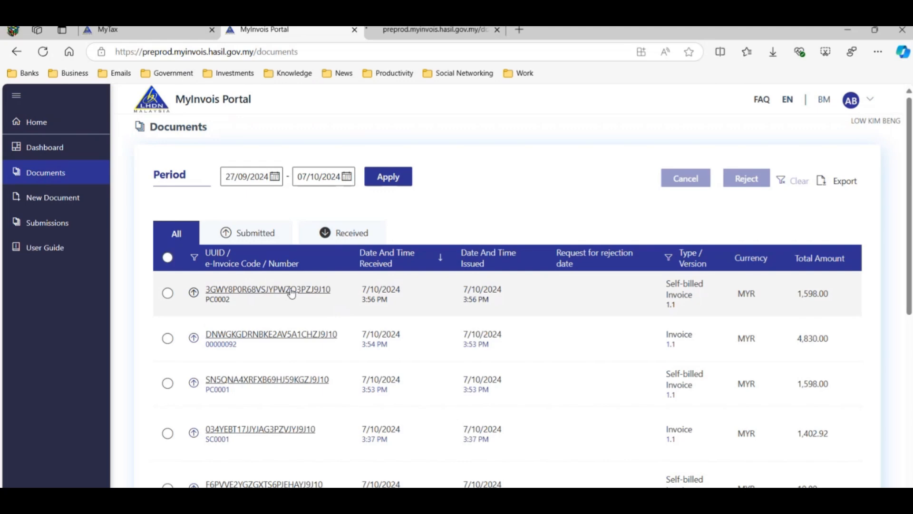
pyautogui.click(445, 29)
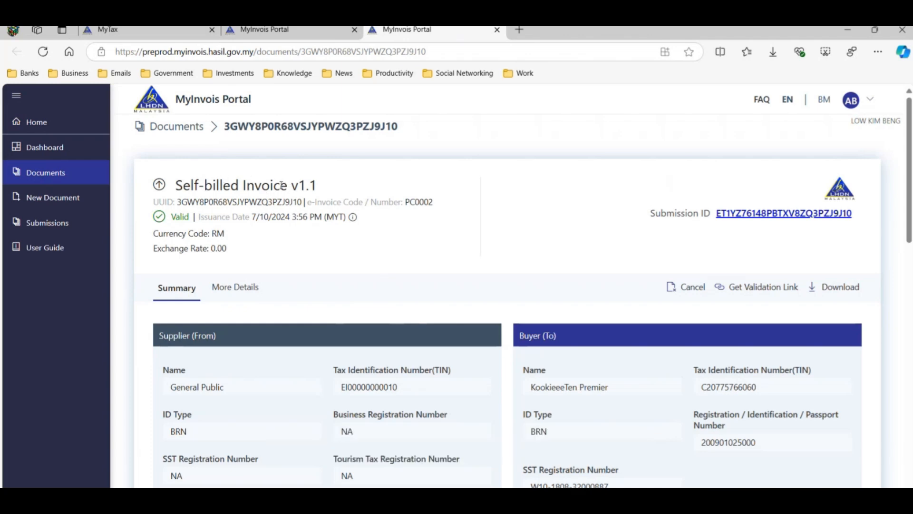
# Step: Examine the PC0002 self-billed invoice's supplier and buyer details, line items, tax amounts and totals
pyautogui.scroll(-3, 492, 285)
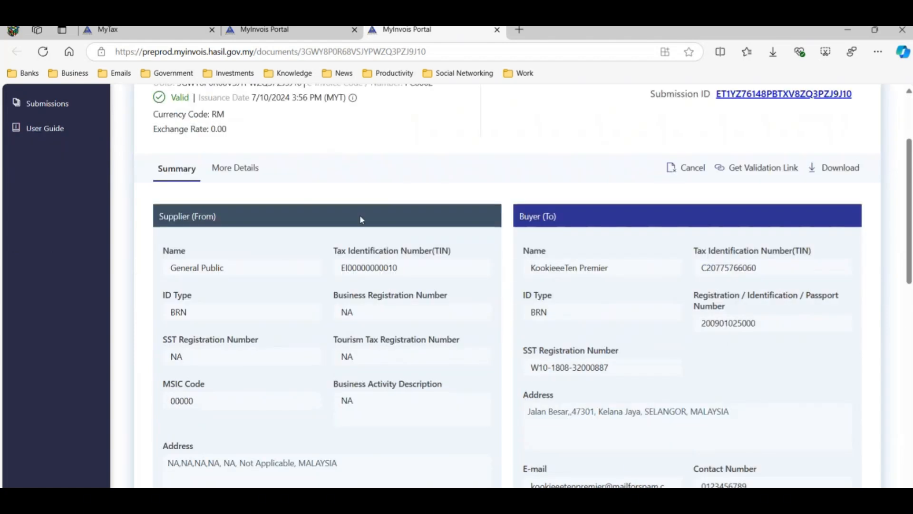
pyautogui.scroll(-1, 322, 287)
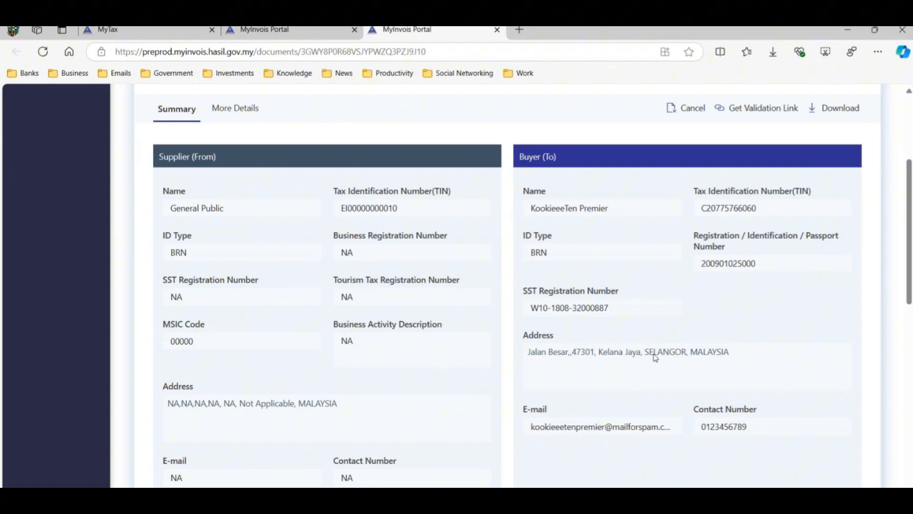
pyautogui.scroll(-6, 737, 267)
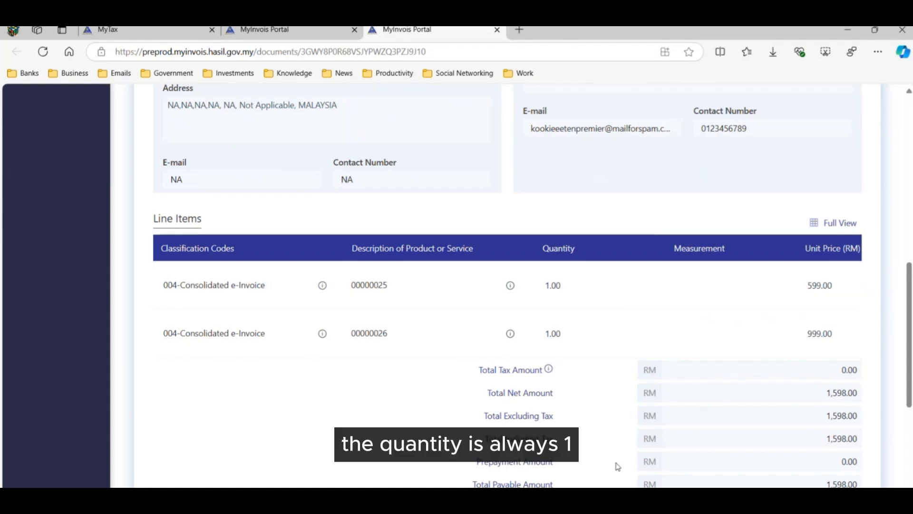
pyautogui.hscroll(5, 497, 299)
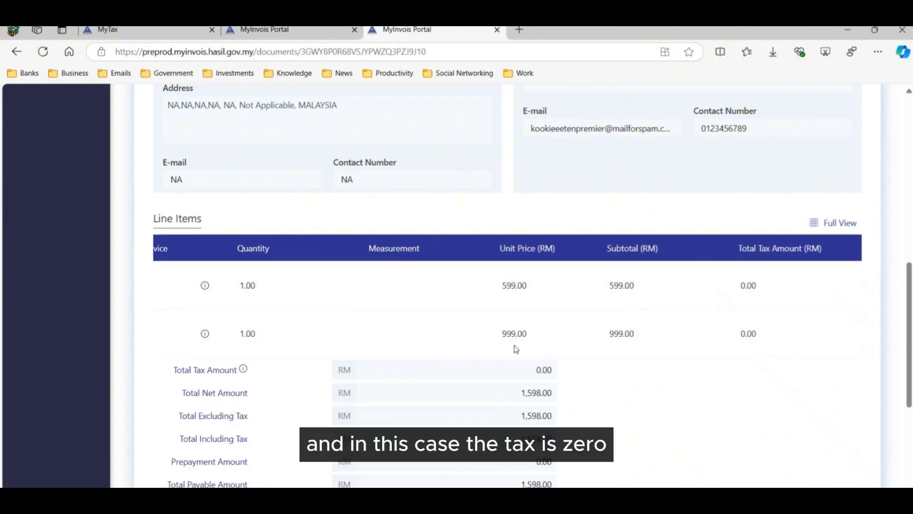
pyautogui.moveTo(243, 369)
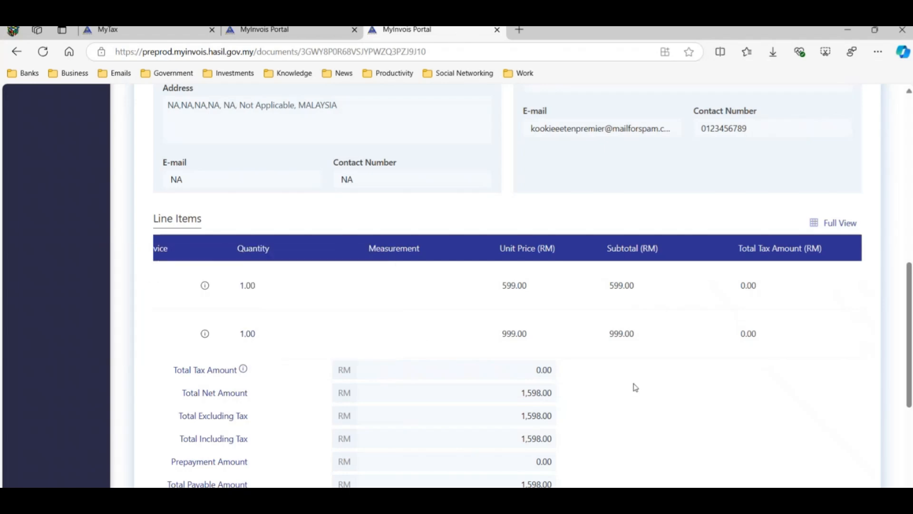
pyautogui.scroll(-2, 632, 386)
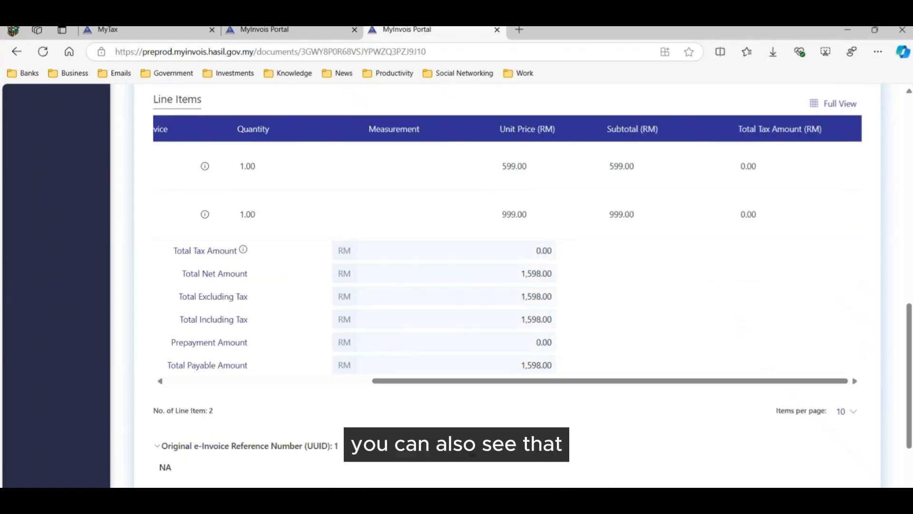
# Step: Review the PC0002 self-billed invoice's signatures, billing period and payment details in MyInvois Portal, then return to its summary
pyautogui.scroll(-2, 481, 428)
pyautogui.moveTo(442, 261); pyautogui.dragTo(229, 262)
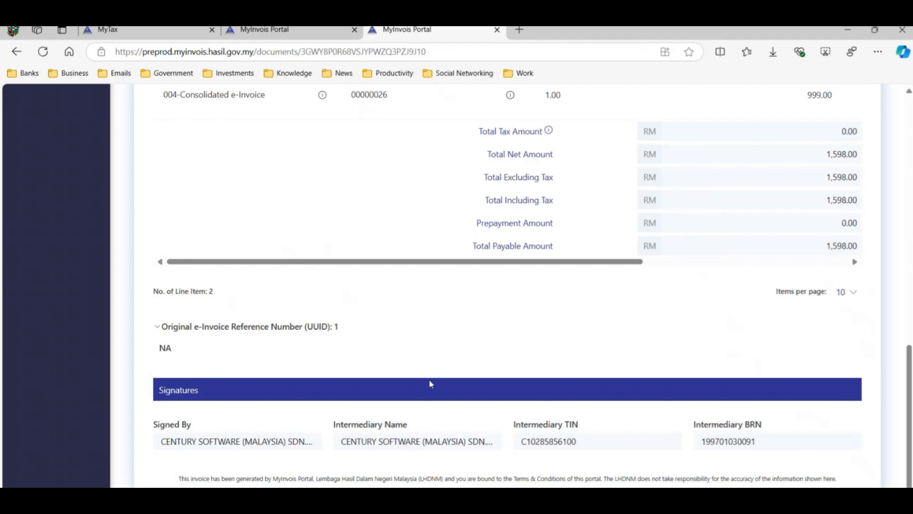
pyautogui.scroll(15, 428, 377)
pyautogui.click(222, 228)
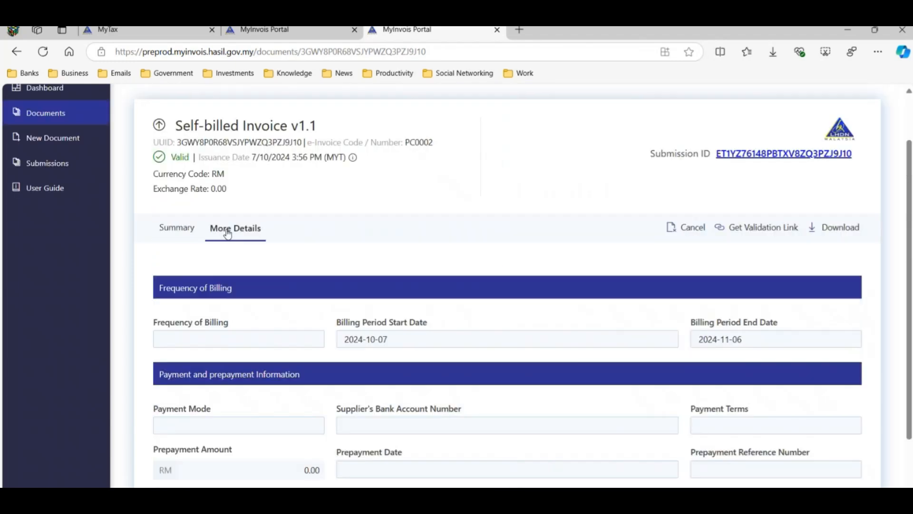
pyautogui.scroll(-2, 481, 336)
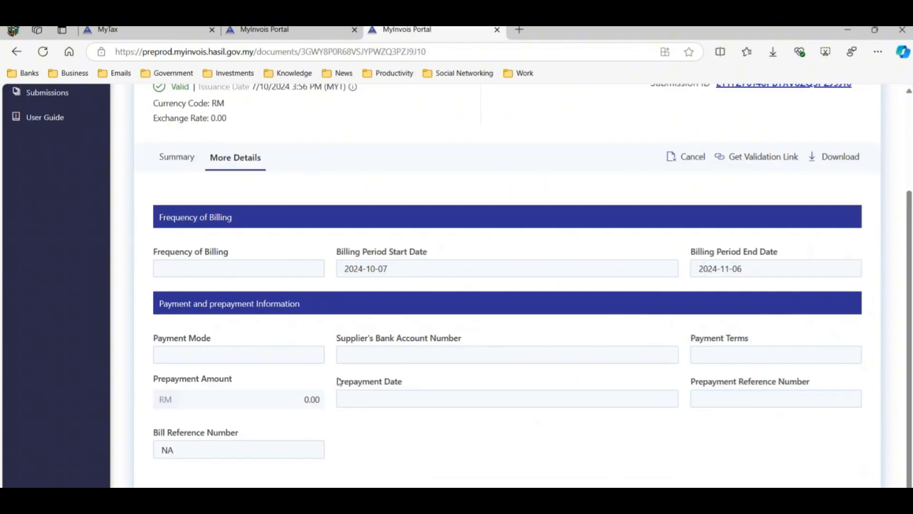
pyautogui.click(178, 161)
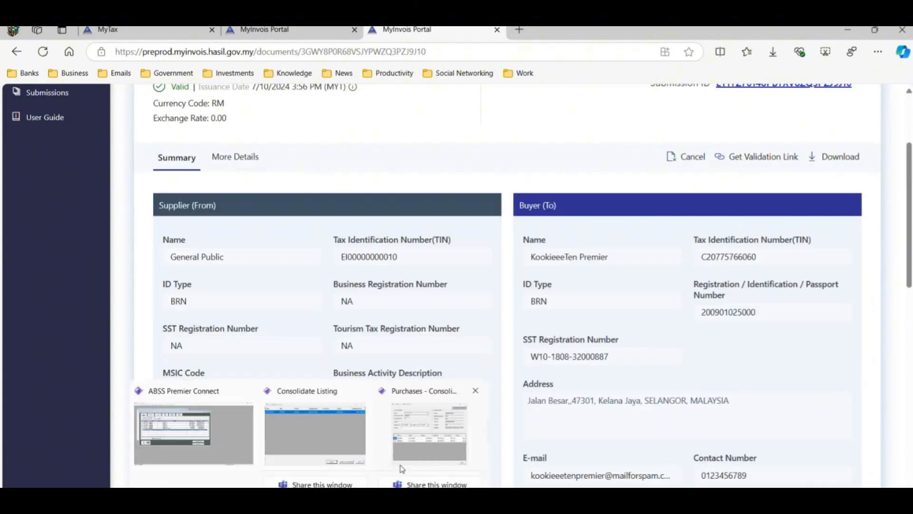
# Step: Switch to the consolidated bills window in ABSS Premier, view PC0002's e-invoice detail and preview it at ABSS Connect
pyautogui.click(417, 446)
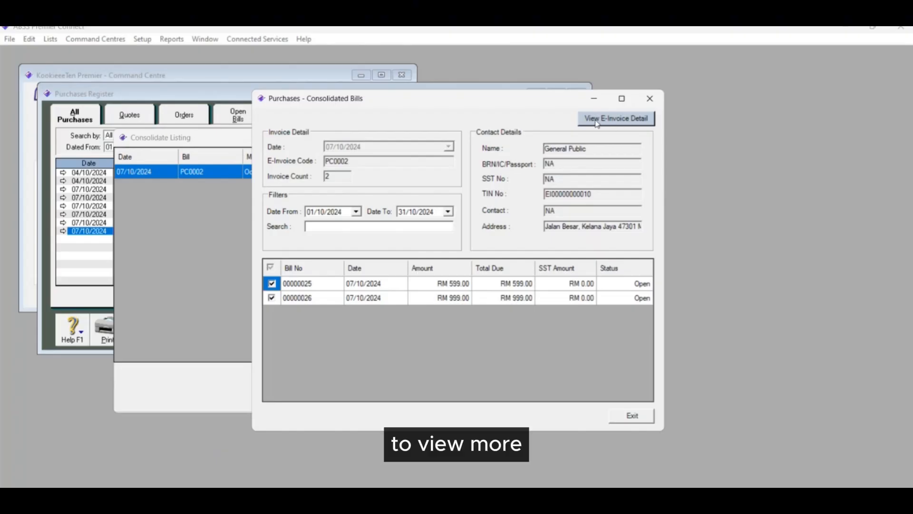
pyautogui.click(632, 122)
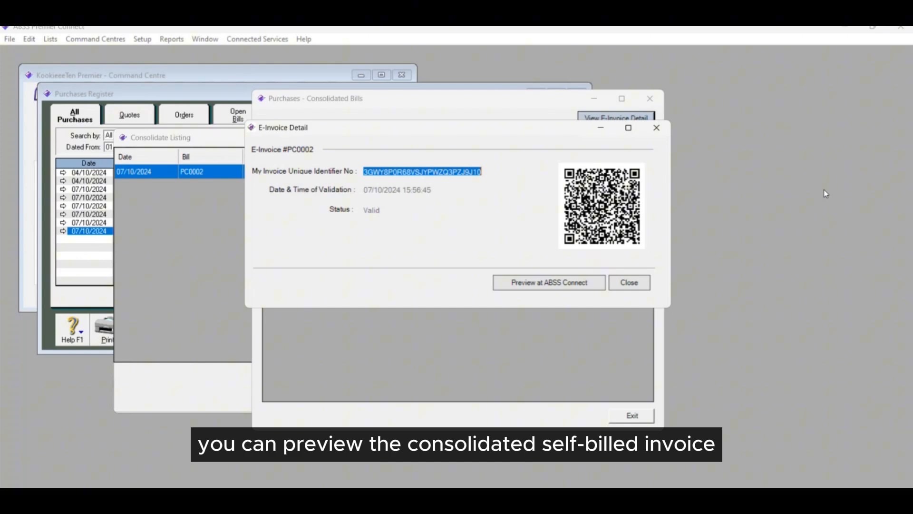
pyautogui.click(562, 284)
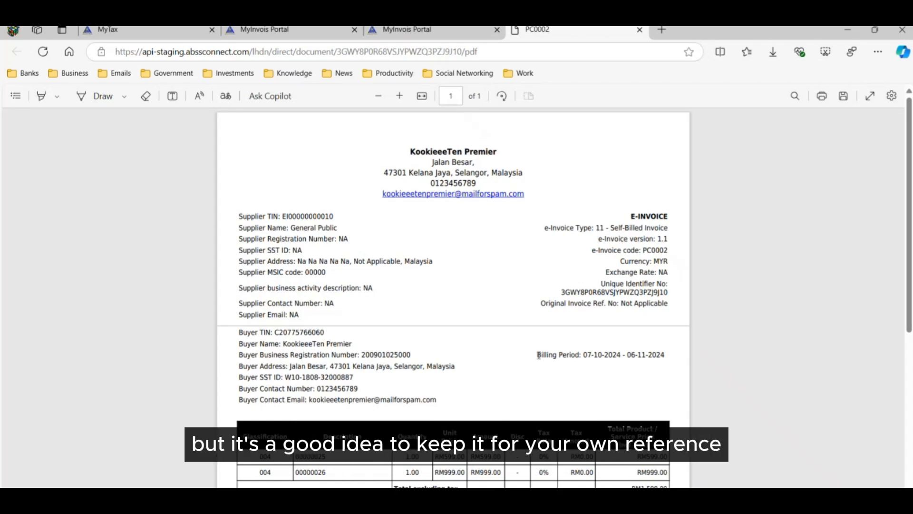
# Step: Review the PC0002 self-billed e-invoice PDF from its header to the QR code and close the preview
pyautogui.scroll(-6, 537, 351)
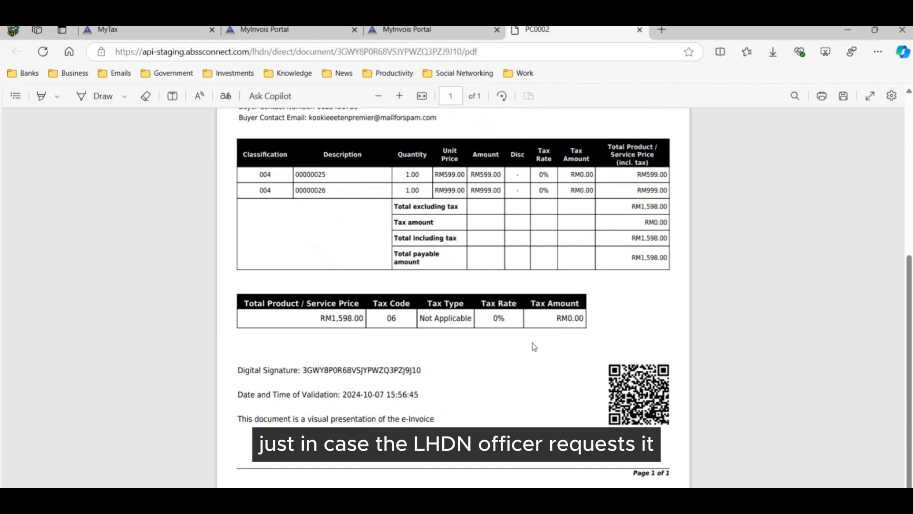
pyautogui.scroll(3, 534, 346)
pyautogui.scroll(4, 533, 347)
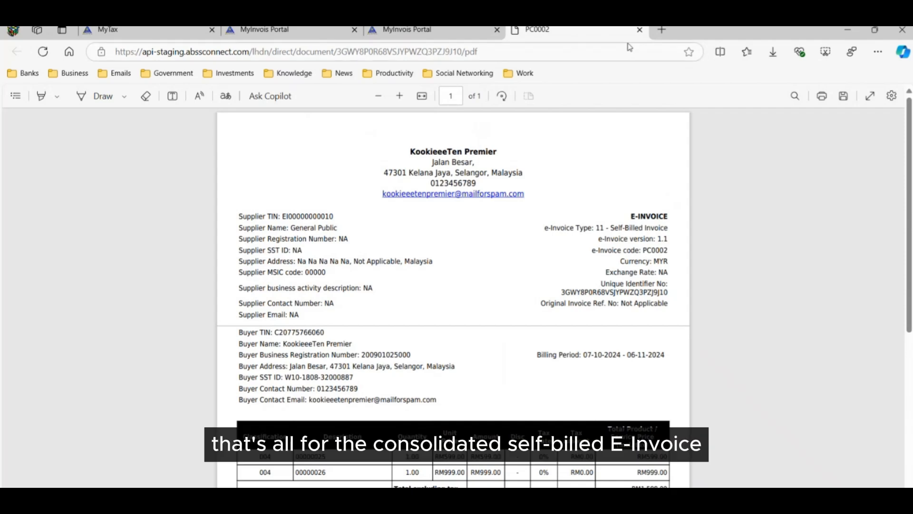
pyautogui.click(639, 30)
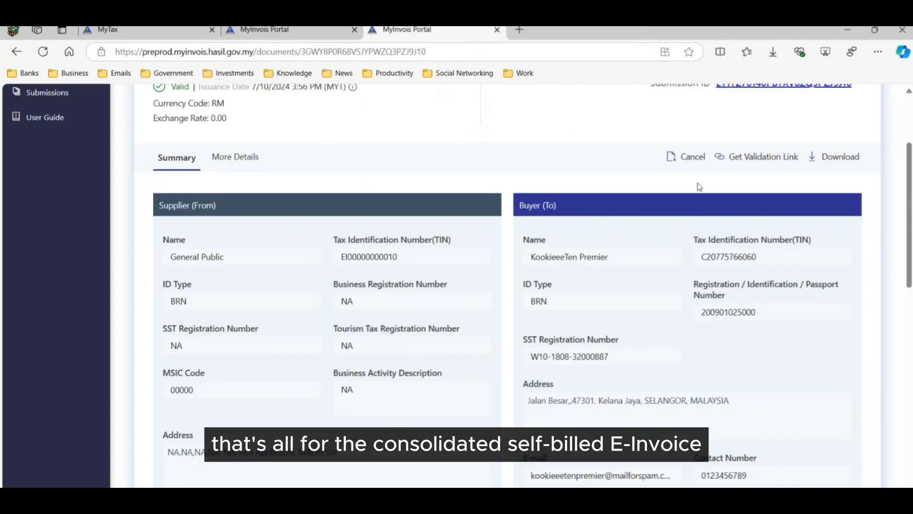
pyautogui.moveTo(308, 500)
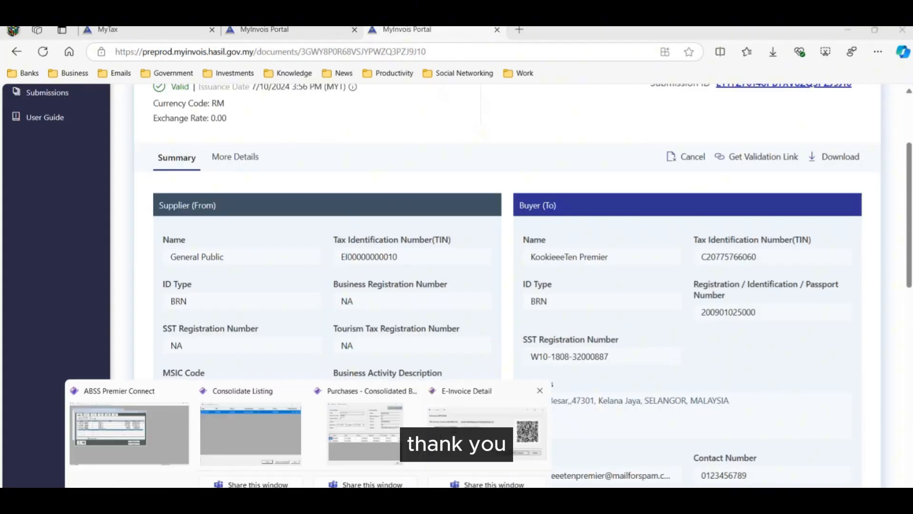